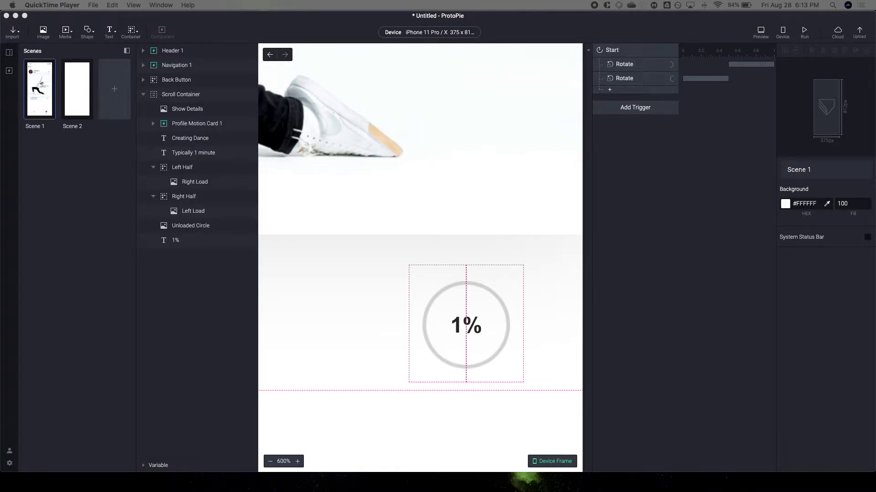
# - Preview the prototype and run the Creating Dance loader with its percentage label
pyautogui.press('super+p')
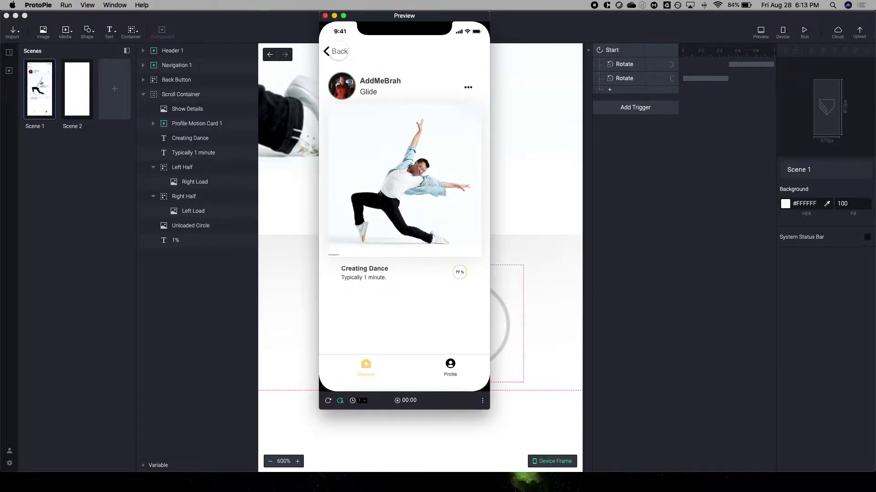
pyautogui.click(333, 52)
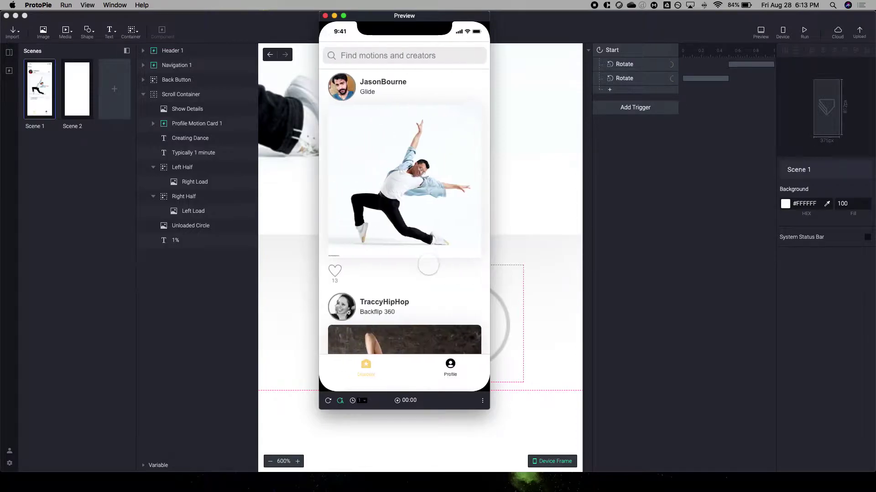
pyautogui.click(401, 205)
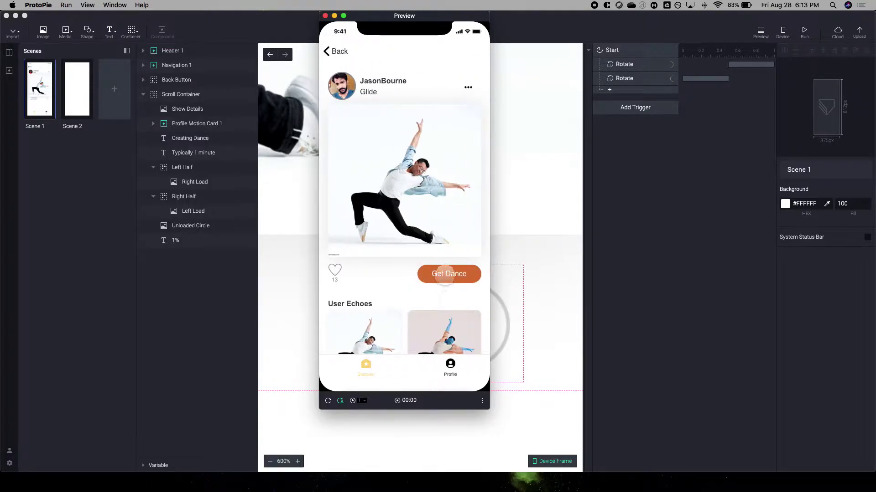
pyautogui.moveTo(444, 276)
pyautogui.mouseDown()
pyautogui.moveTo(444, 221)
pyautogui.moveTo(439, 279)
pyautogui.mouseUp()
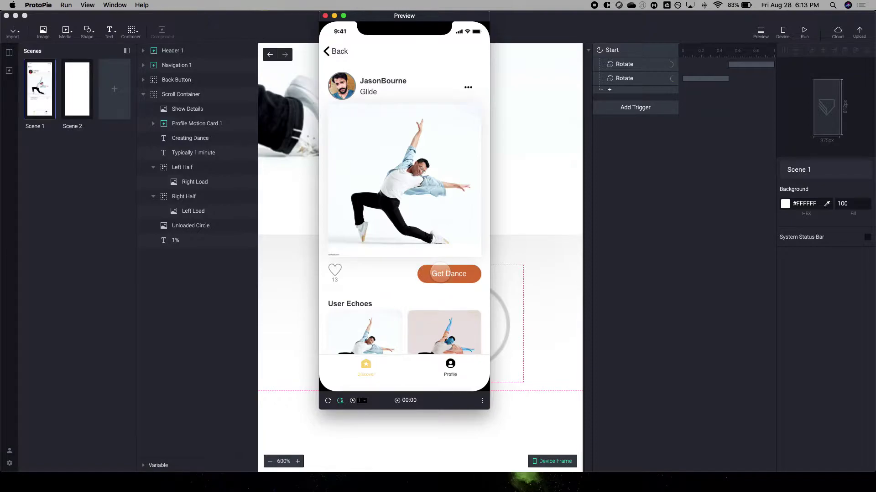
pyautogui.click(440, 274)
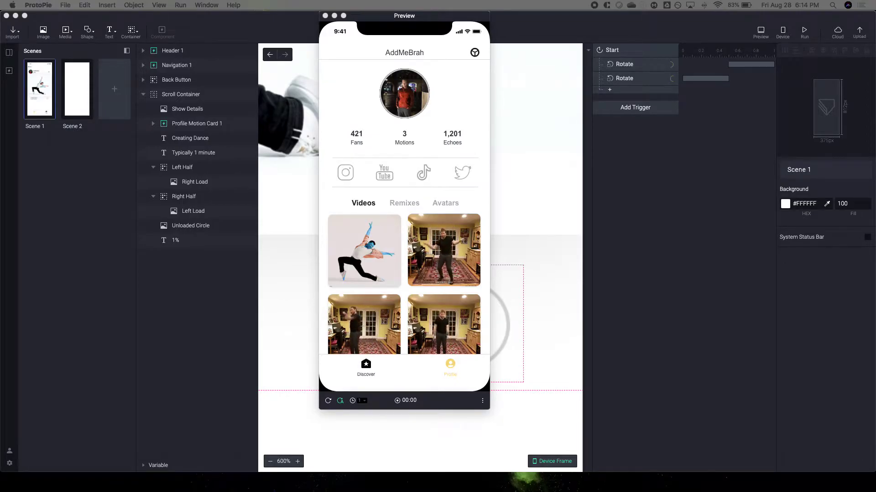
pyautogui.click(327, 401)
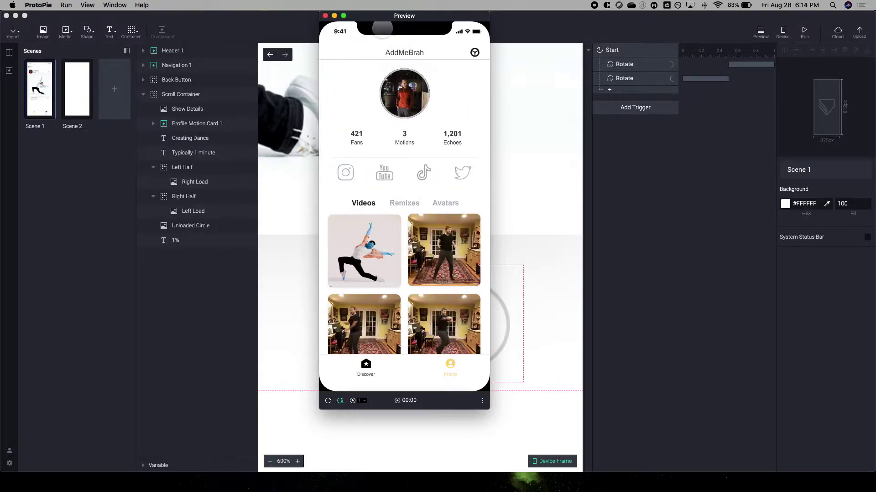
pyautogui.click(325, 15)
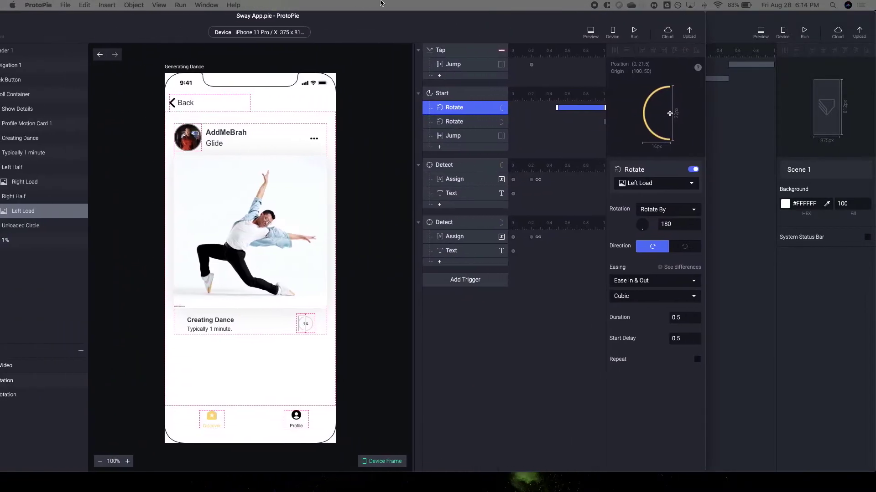
# - Review the Start trigger's two Rotate responses and its Jump to Profile response
pyautogui.click(488, 94)
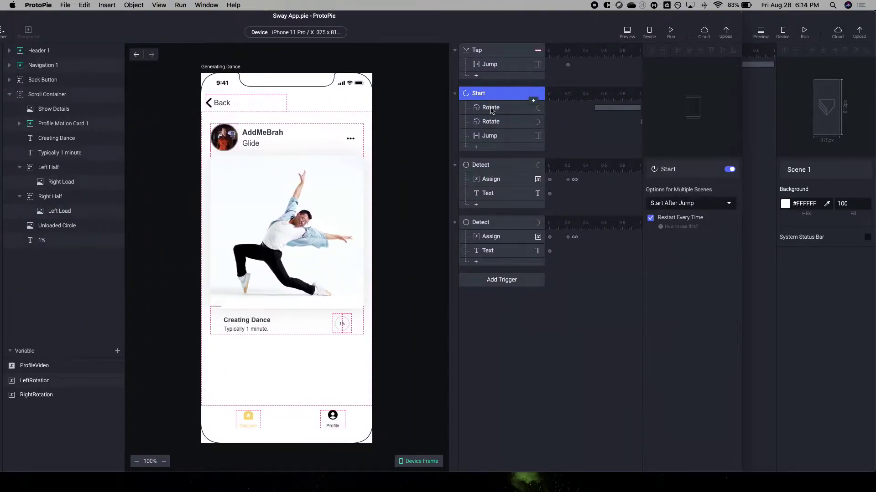
pyautogui.click(488, 108)
pyautogui.click(488, 122)
pyautogui.click(488, 137)
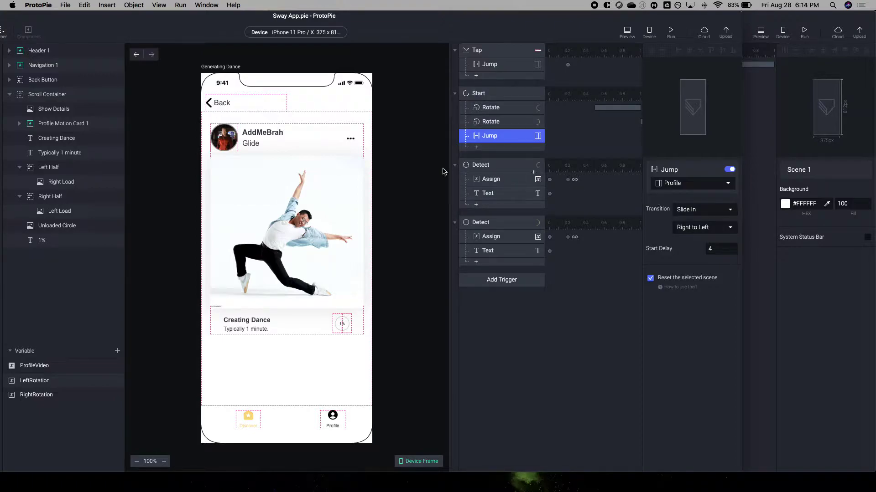
# - Review the Detect triggers and their LeftRotation, RightRotation and percentage label formulas
pyautogui.click(472, 165)
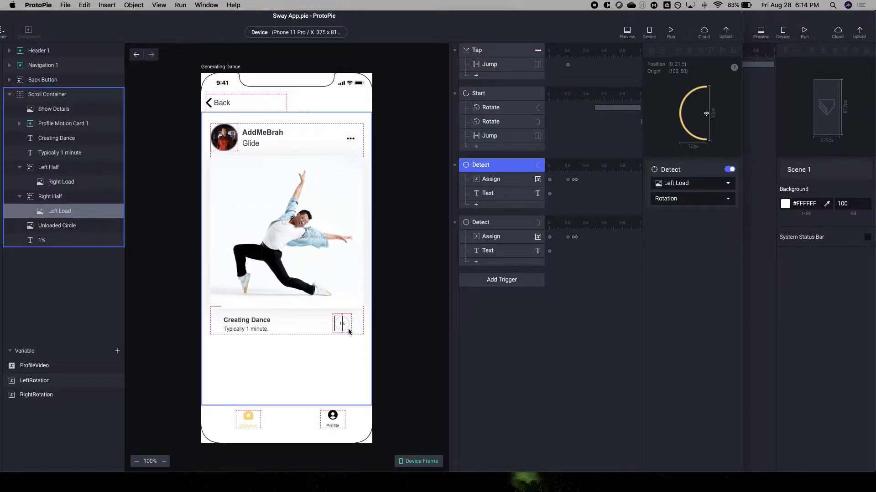
pyautogui.click(513, 180)
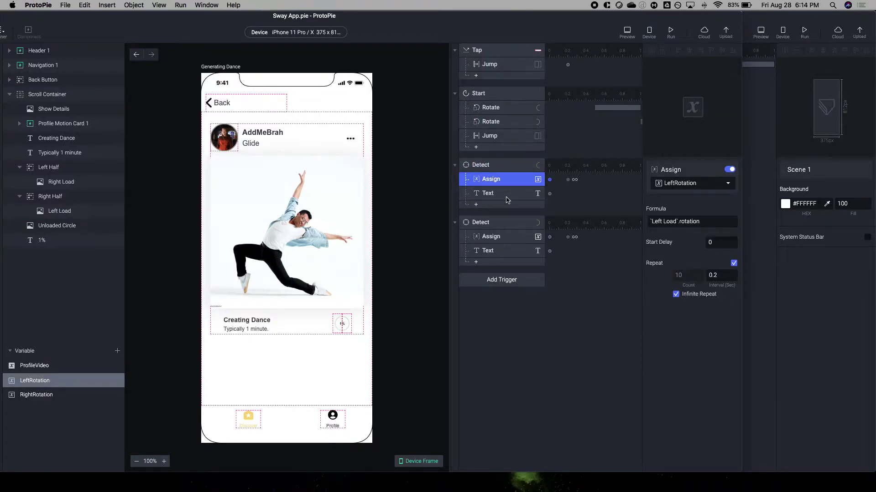
pyautogui.click(697, 222)
pyautogui.click(500, 193)
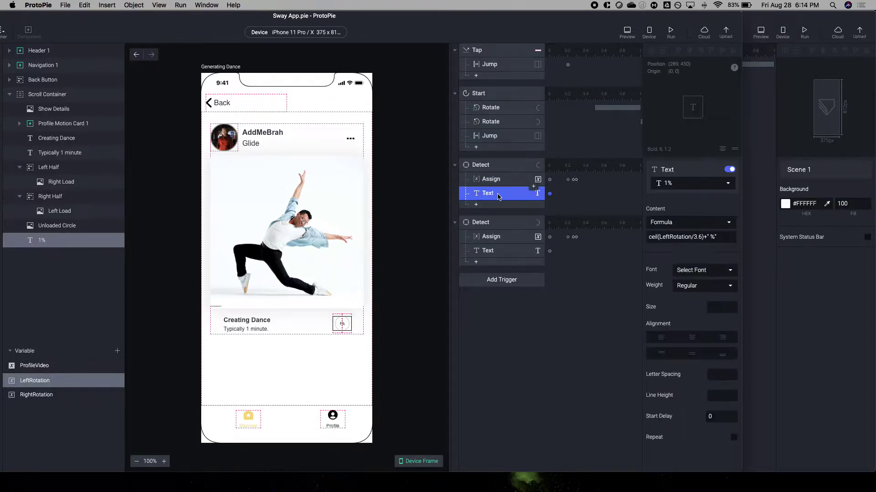
pyautogui.click(721, 237)
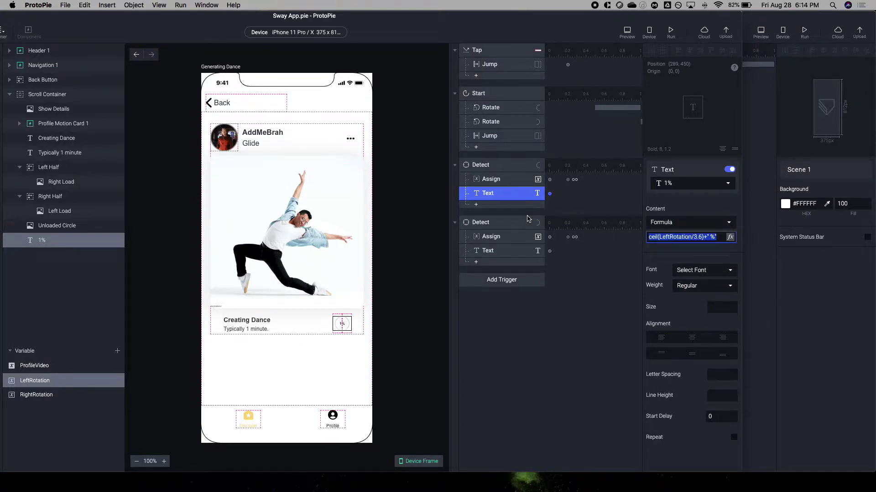
pyautogui.click(492, 251)
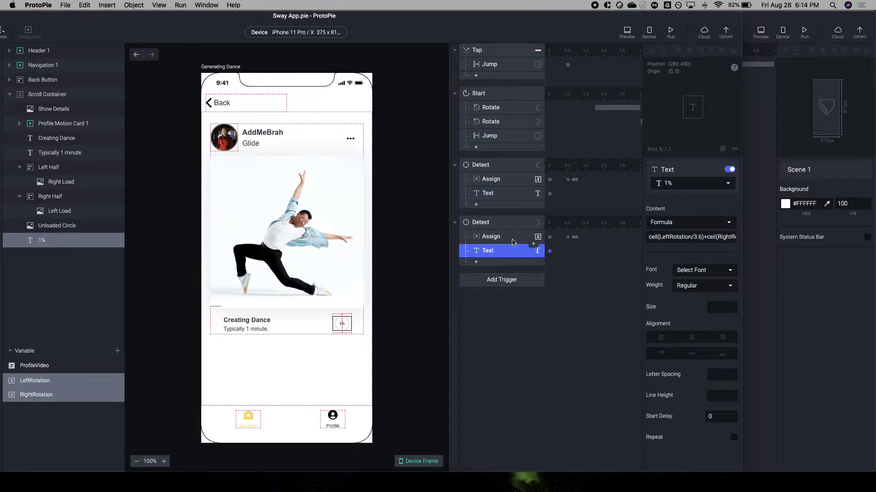
pyautogui.click(507, 235)
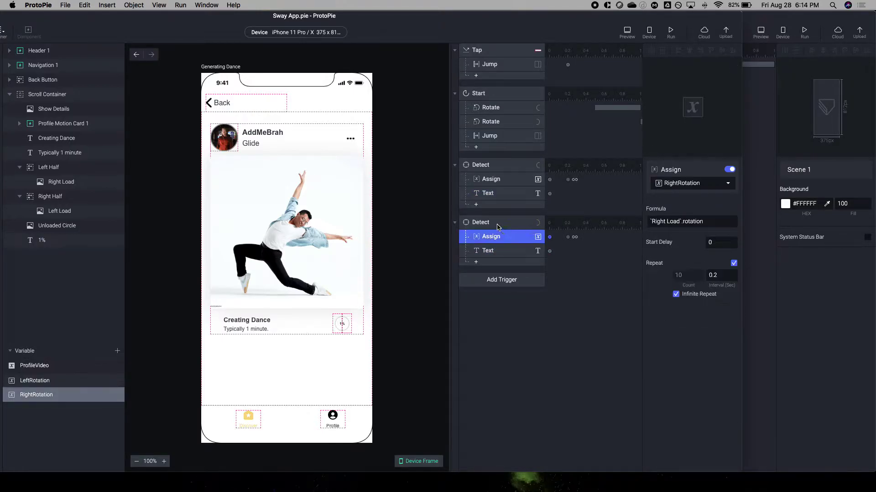
pyautogui.click(499, 224)
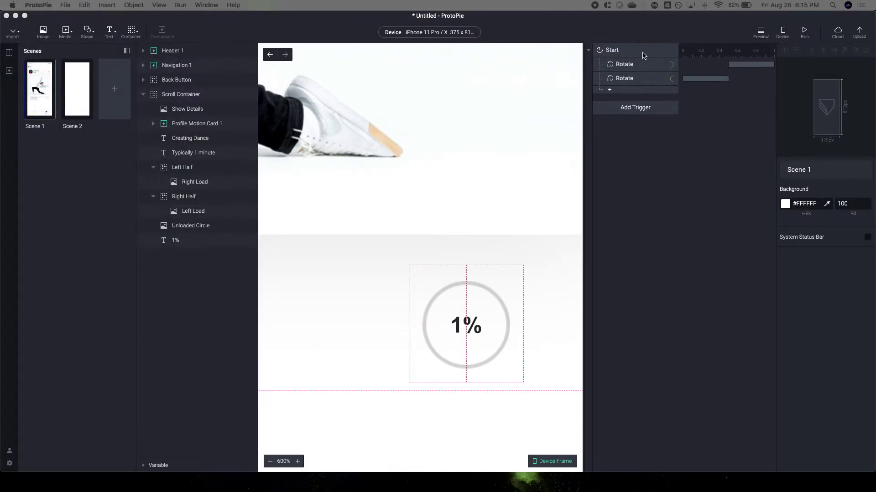
# - Delete the existing Start trigger with its rotations and select the Left Half container
pyautogui.click(627, 51)
pyautogui.press('Delete')
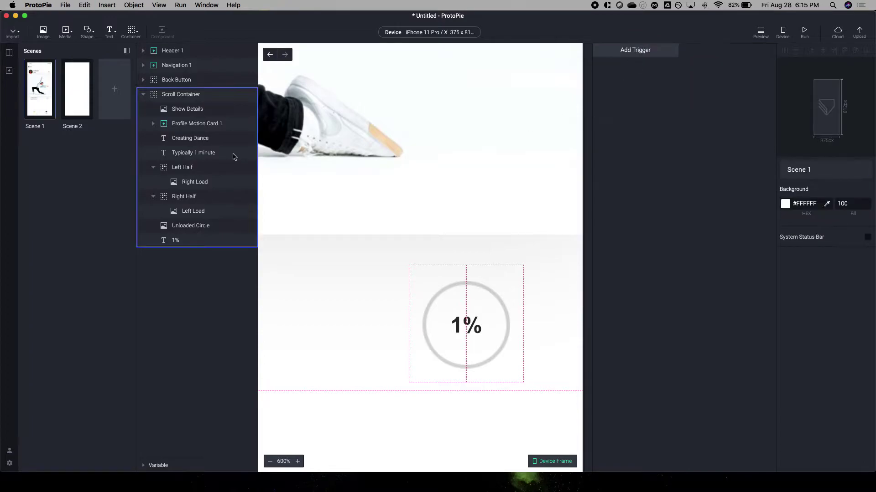
pyautogui.click(178, 167)
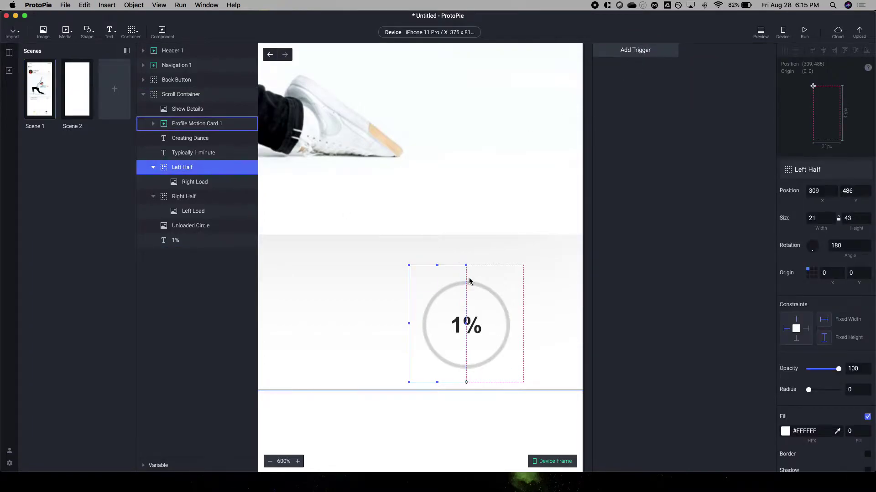
pyautogui.scroll(-1, 463, 292)
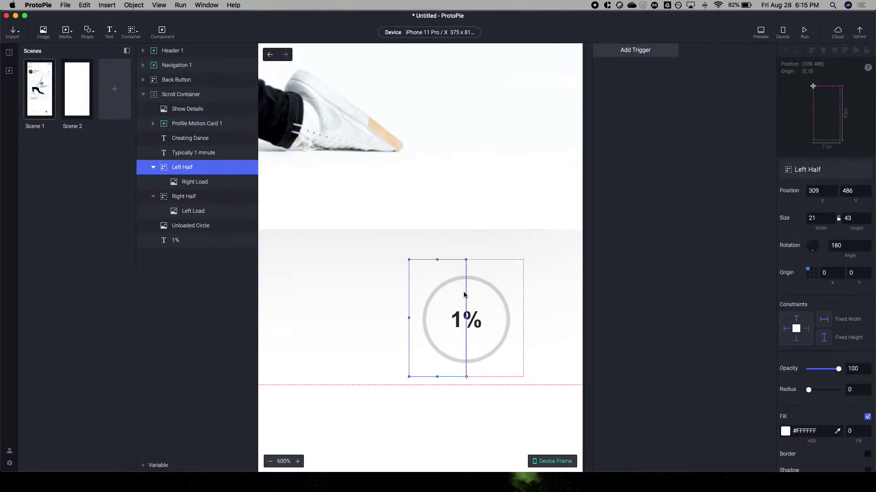
pyautogui.hscroll(2, 464, 295)
pyautogui.scroll(1, 407, 294)
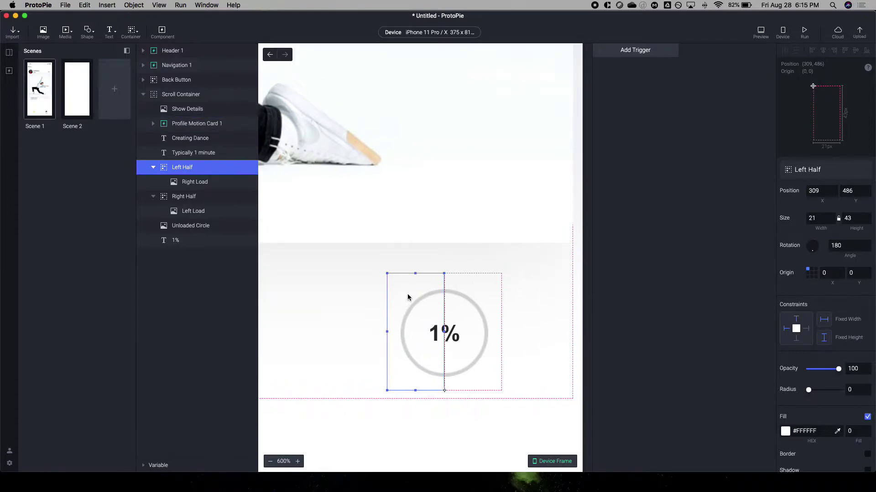
# - Try Right Load's rotation at 0, then undo back to 180
pyautogui.click(203, 183)
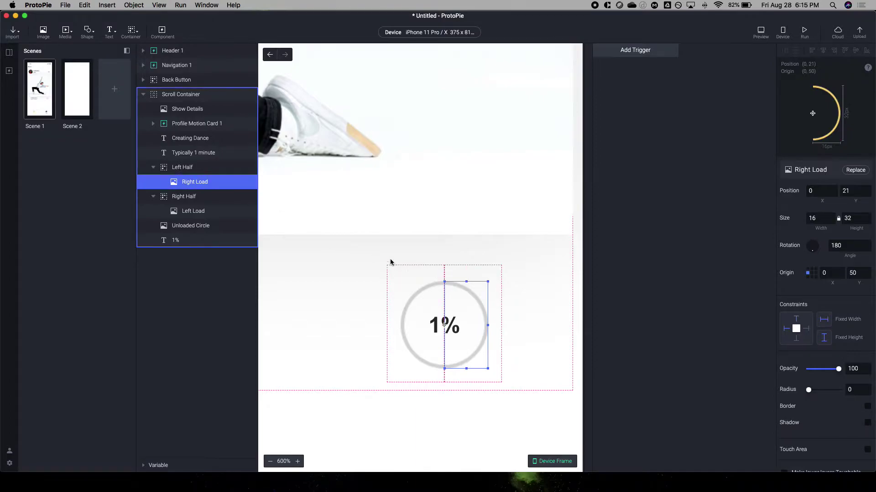
pyautogui.click(840, 247)
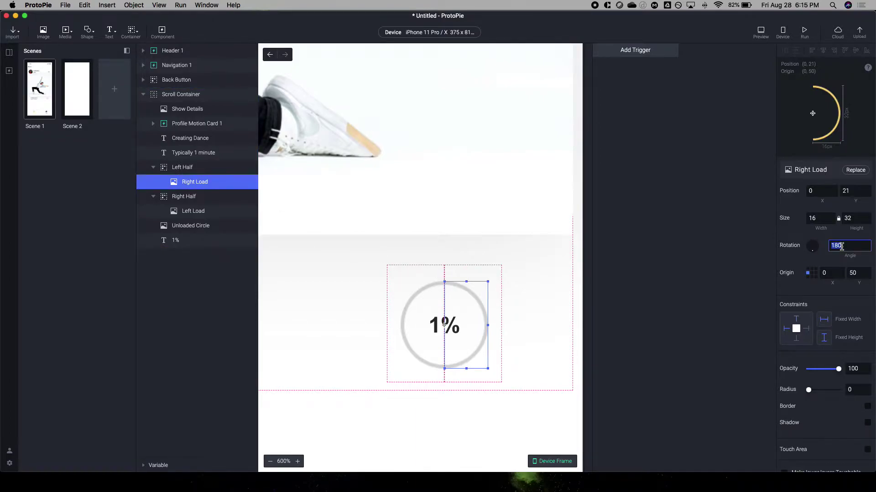
pyautogui.write('0')
pyautogui.press('Tab')
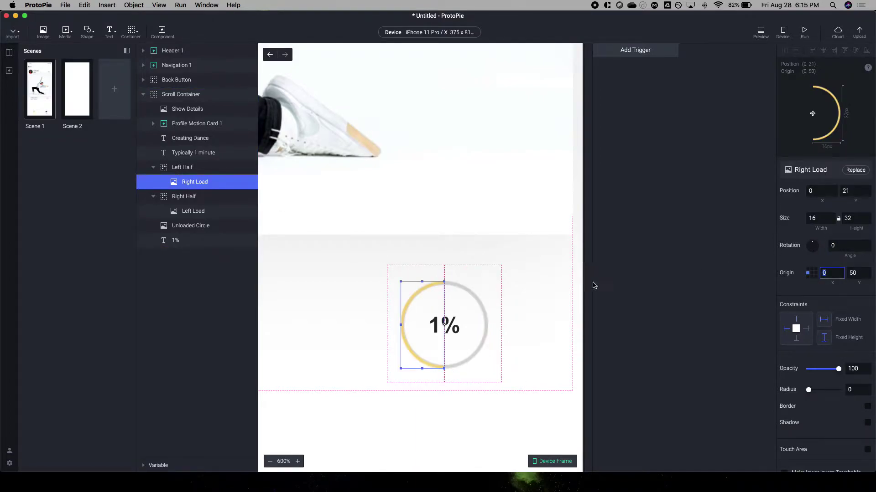
pyautogui.hotkey('ctrl', 'z')
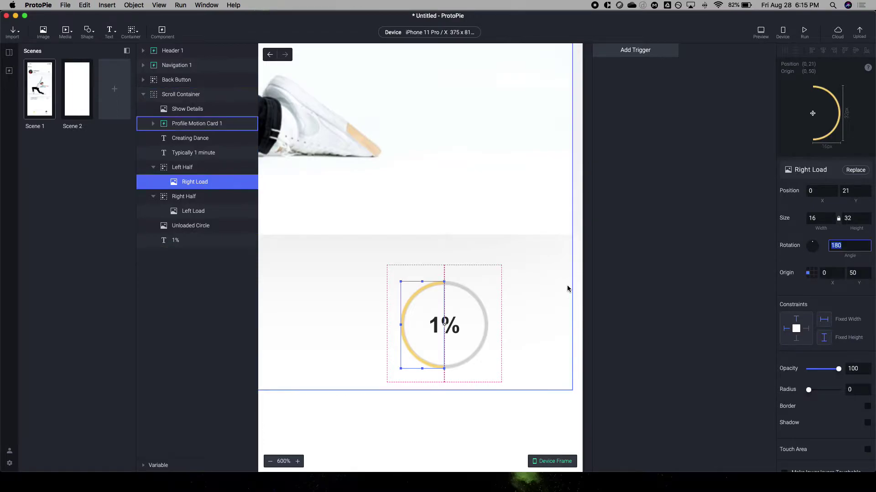
# - Check the halves' nesting of Left Load and Right Load, ending with Right Load selected
pyautogui.click(496, 281)
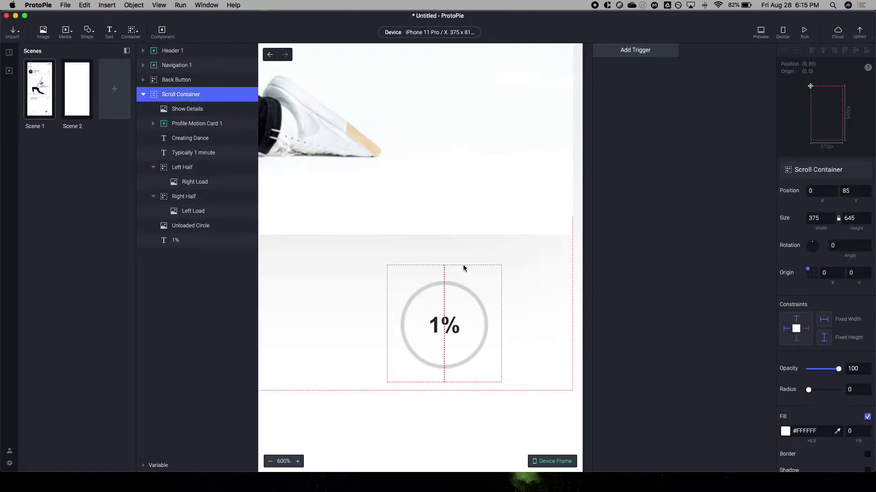
pyautogui.click(192, 167)
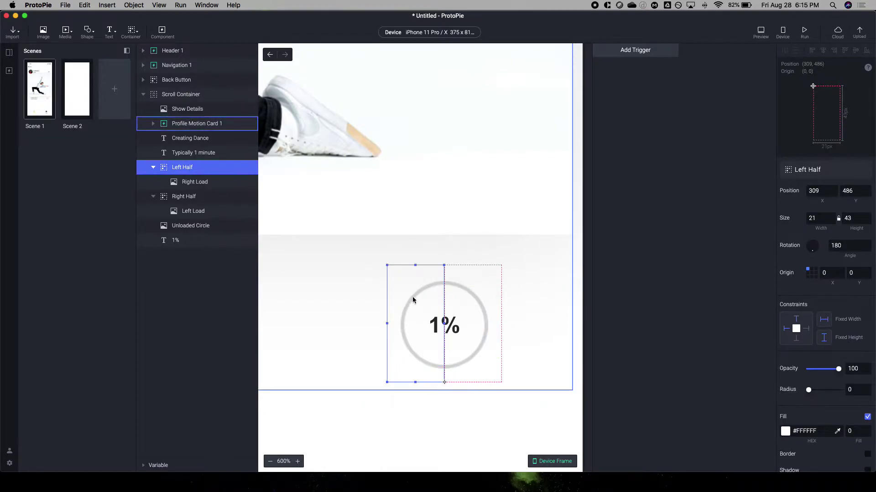
pyautogui.click(197, 198)
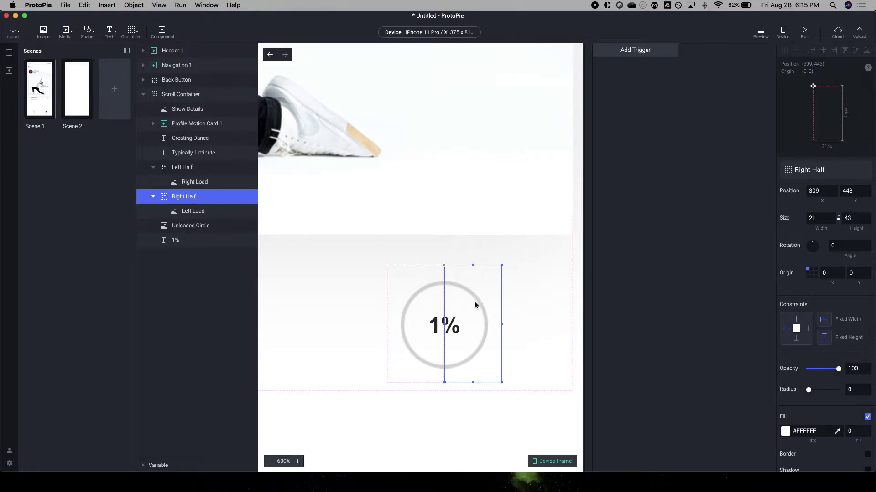
pyautogui.click(207, 212)
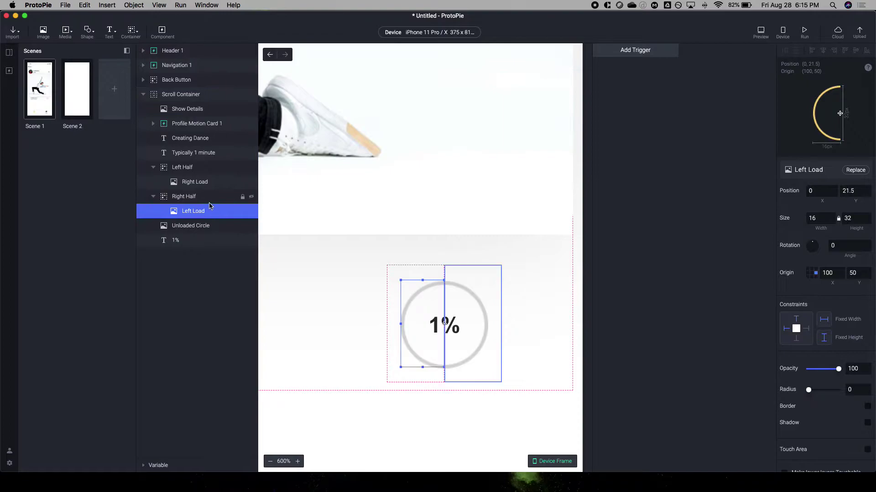
pyautogui.doubleClick(194, 212)
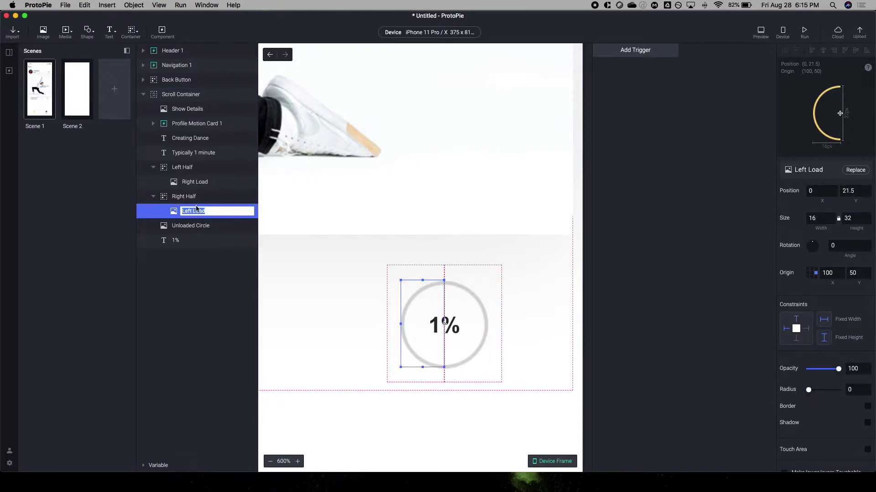
pyautogui.click(184, 197)
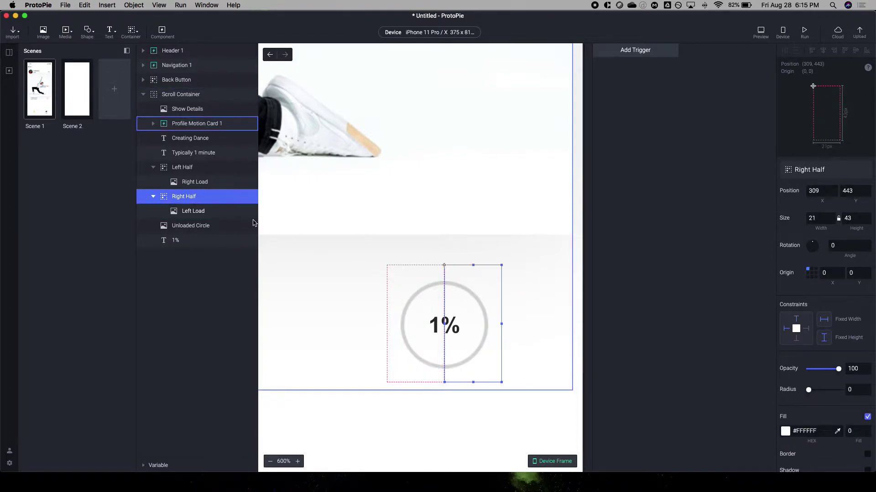
pyautogui.click(202, 184)
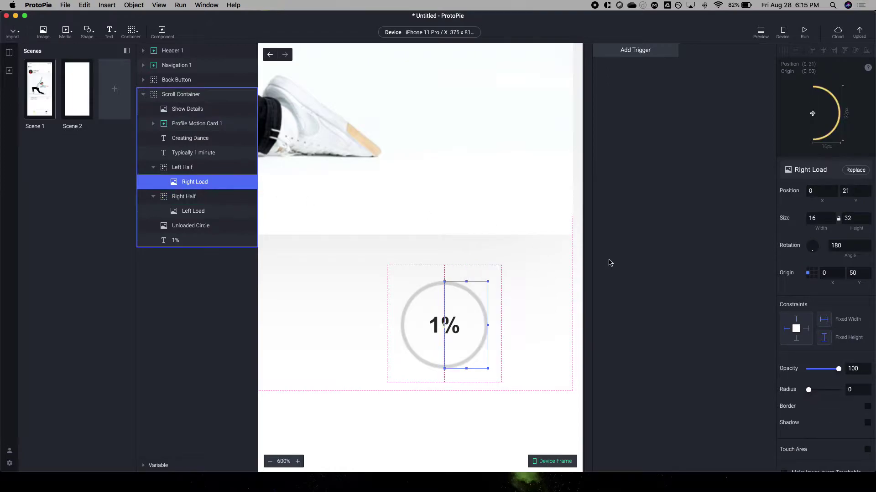
# - Spin Right Load's rotation past a full turn with Shift+Up, then restore it to 180°
pyautogui.click(844, 246)
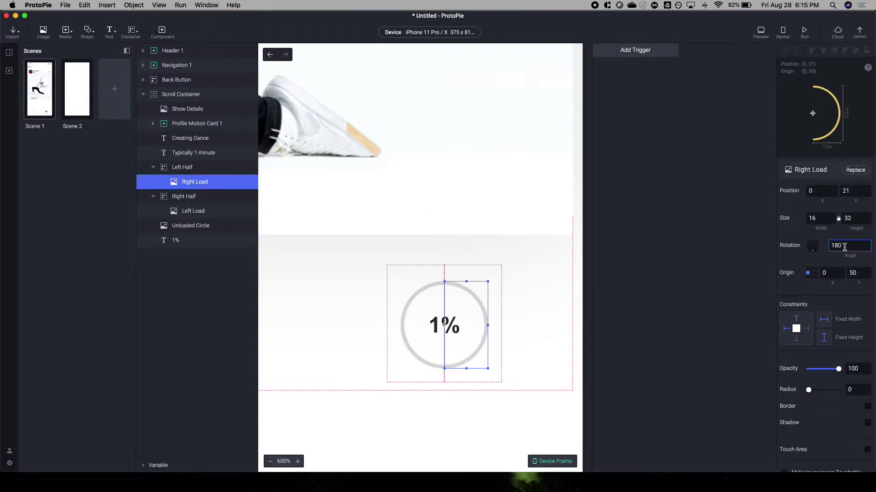
pyautogui.hotkey('shift', 'Up')
pyautogui.hotkey('shift', 'Up')
pyautogui.hotkey('shift', 'Up')
pyautogui.hotkey('shift', 'Up')
pyautogui.hotkey('shift', 'Up')
pyautogui.hotkey('shift', 'Up')
pyautogui.hotkey('shift', 'Up')
pyautogui.hotkey('shift', 'Up')
pyautogui.hotkey('shift', 'Up')
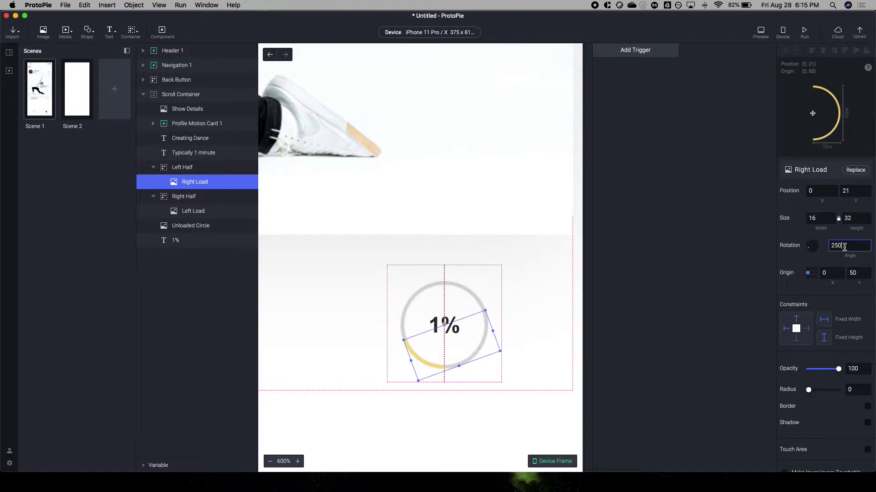
pyautogui.hotkey('shift', 'Up')
pyautogui.hotkey('shift', 'Up')
pyautogui.hotkey('shift', 'Up')
pyautogui.hotkey('shift', 'Up')
pyautogui.hotkey('shift', 'Up')
pyautogui.hotkey('shift', 'Up')
pyautogui.hotkey('shift', 'Up')
pyautogui.hotkey('shift', 'Up')
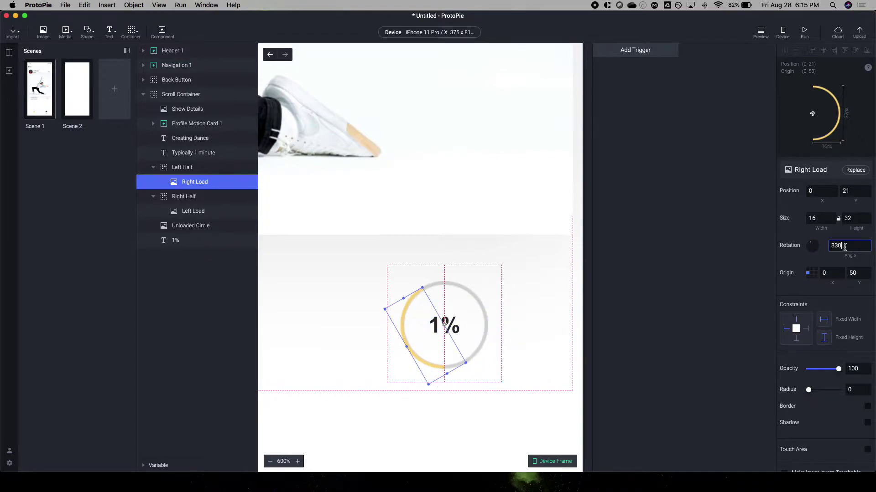
pyautogui.hotkey('shift', 'Up')
pyautogui.hotkey('shift', 'Up')
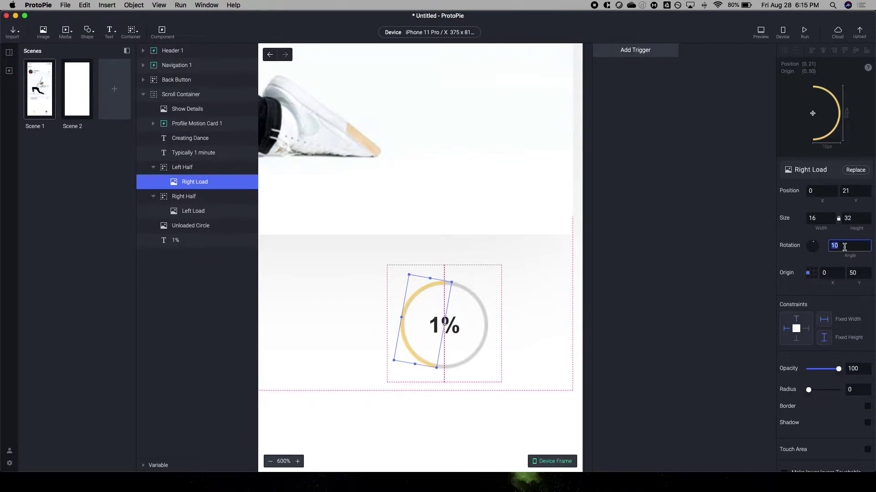
pyautogui.press('Tab')
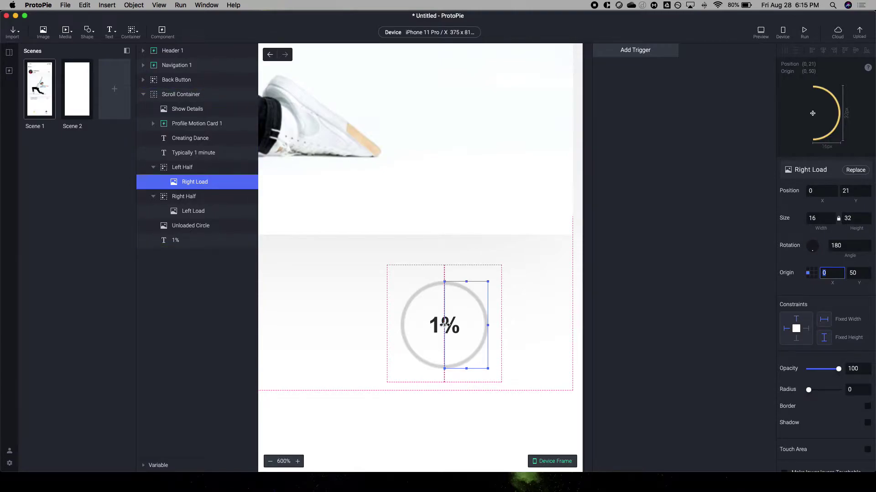
# - Compare the Left Load and Right Load arc layers' properties
pyautogui.click(242, 211)
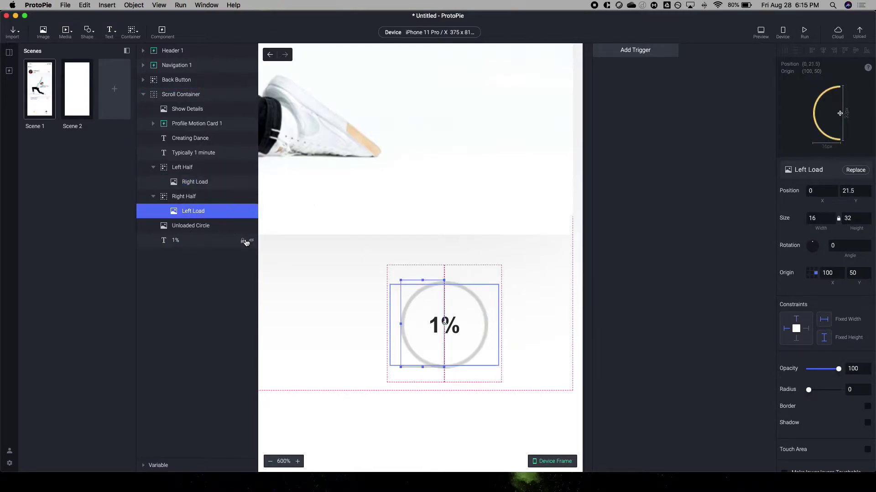
pyautogui.click(217, 183)
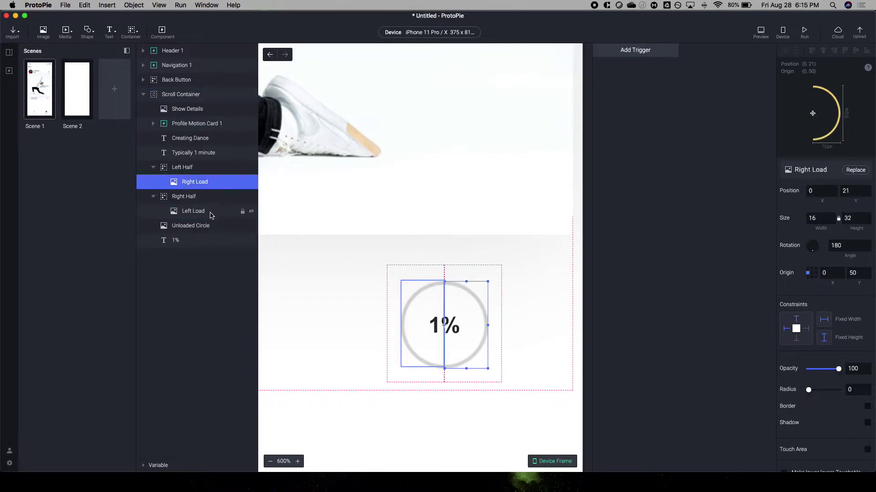
pyautogui.click(211, 214)
pyautogui.click(210, 184)
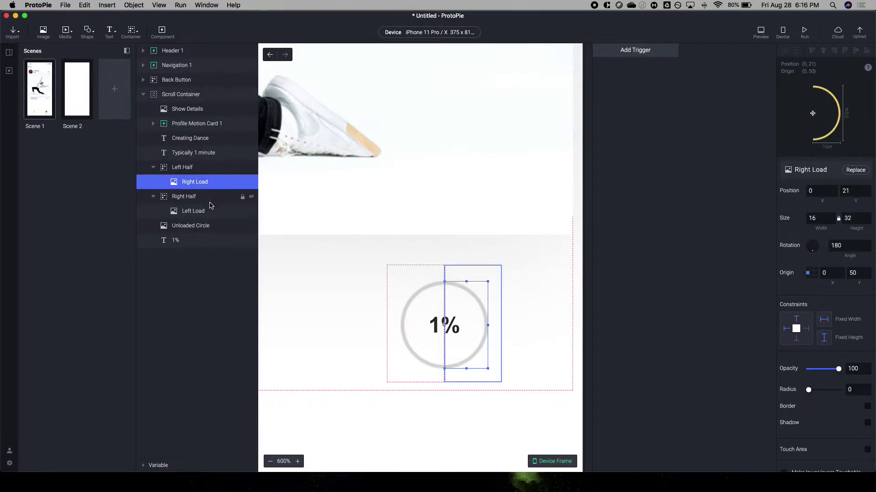
pyautogui.click(212, 214)
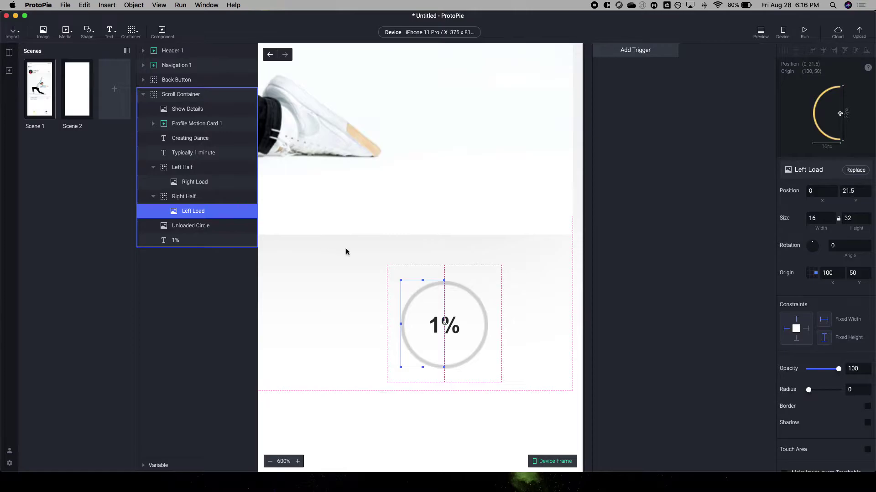
# - Select the Left Half container and add a Start trigger to the scene
pyautogui.click(484, 283)
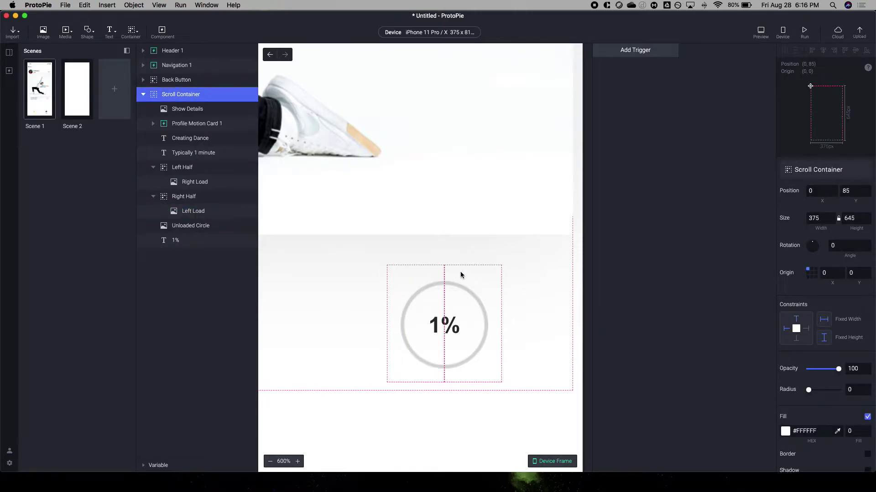
pyautogui.click(191, 171)
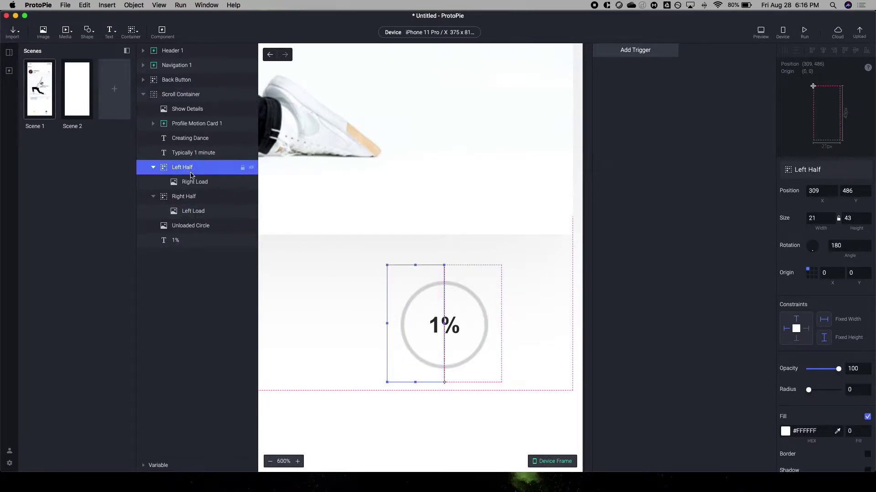
pyautogui.click(628, 52)
pyautogui.click(705, 106)
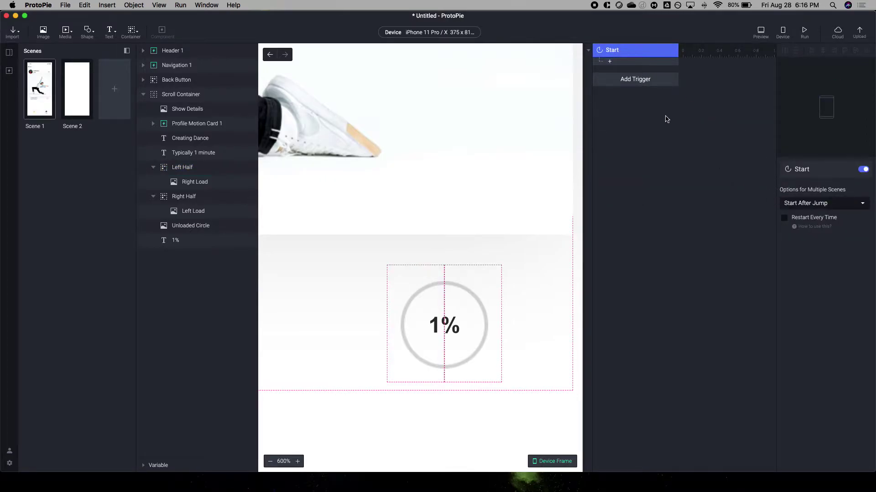
# - Add two Rotate responses under the Start trigger
pyautogui.click(610, 67)
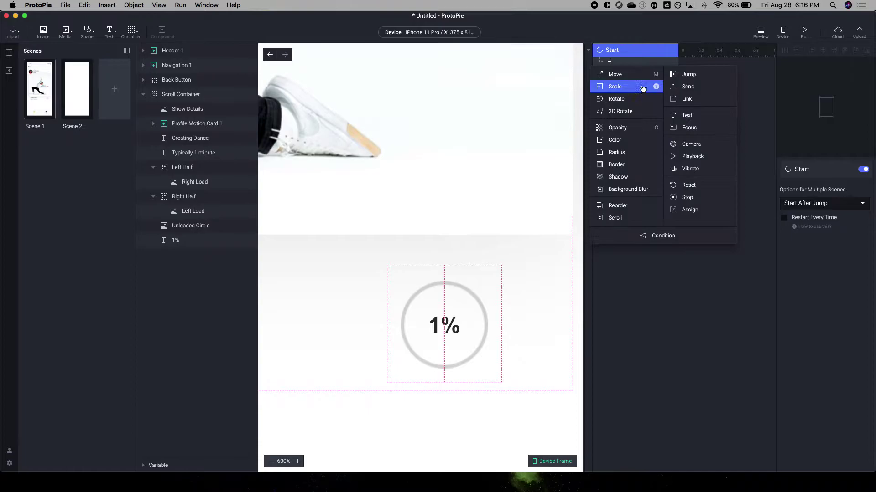
pyautogui.click(638, 100)
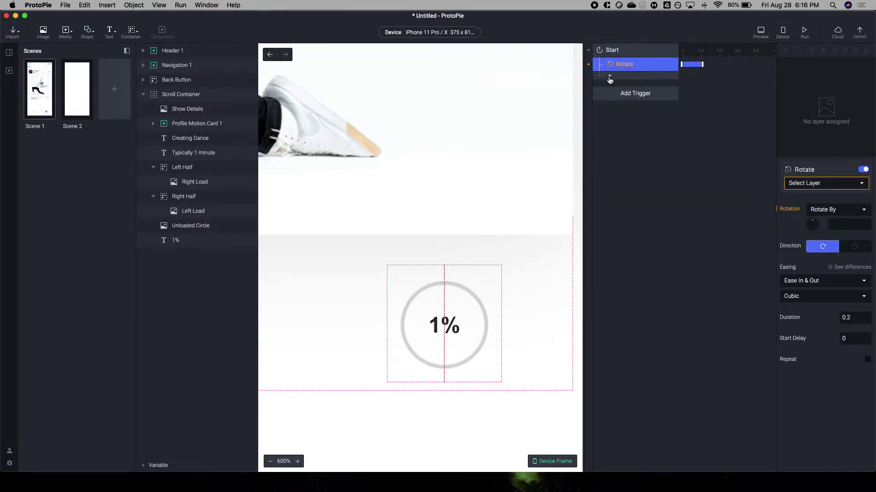
pyautogui.click(610, 76)
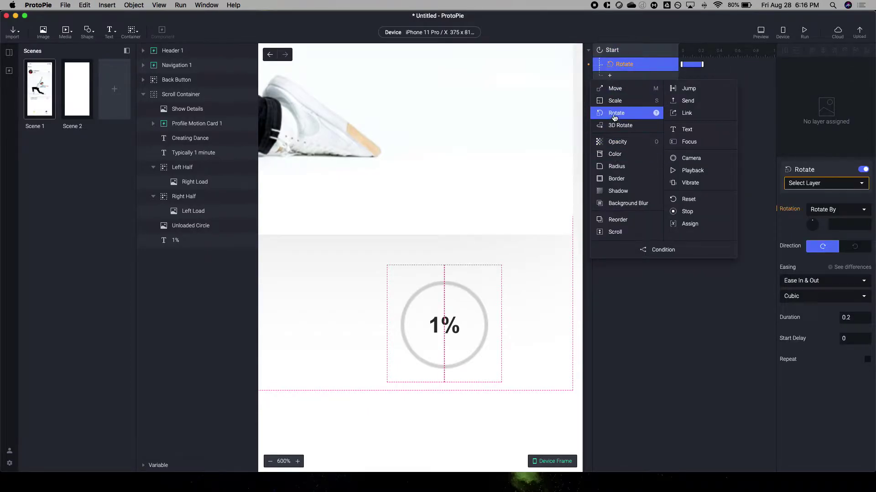
pyautogui.click(615, 114)
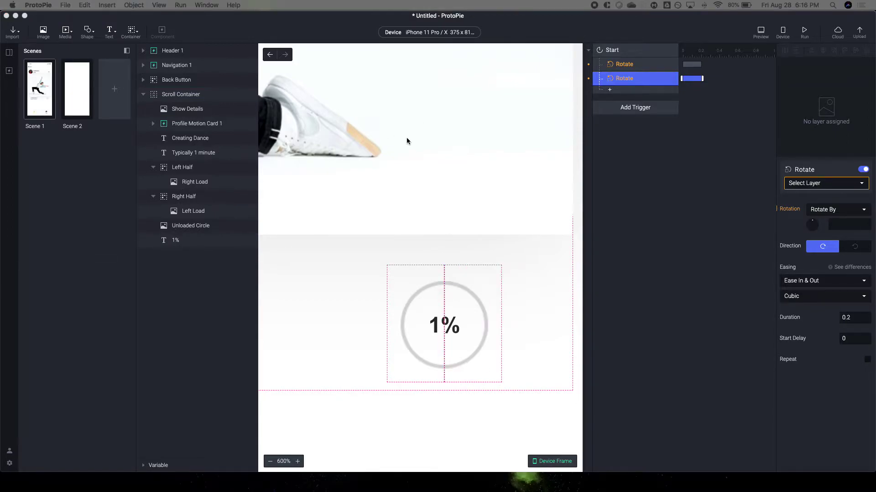
# - Give the first Rotate a 0.5 s duration and 0.5 s start delay, then move it below the other
pyautogui.click(664, 65)
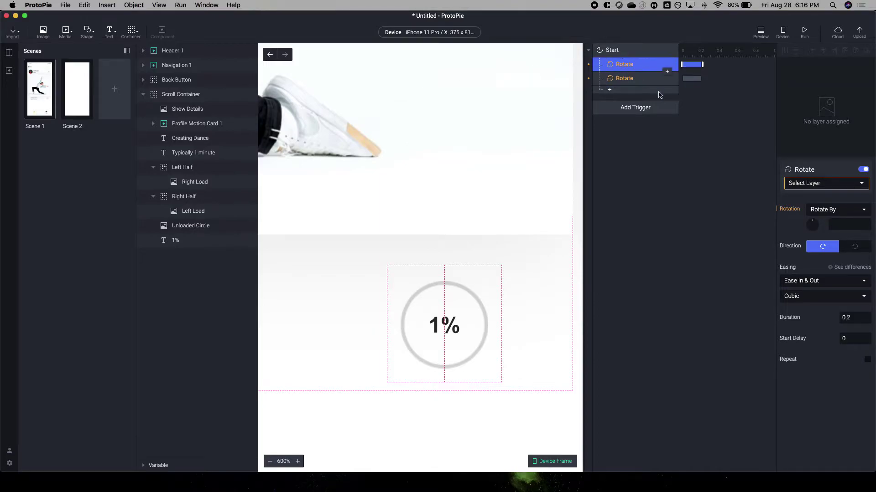
pyautogui.click(858, 314)
pyautogui.write('0.5')
pyautogui.click(857, 340)
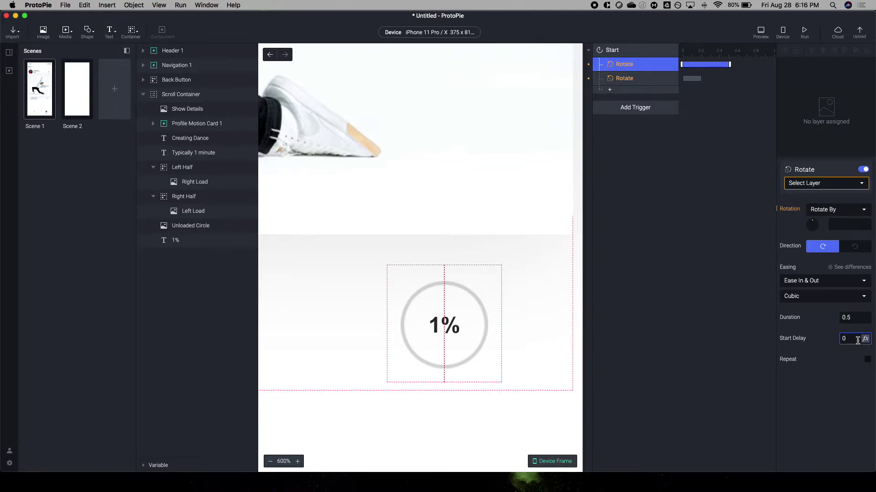
pyautogui.press('Tab')
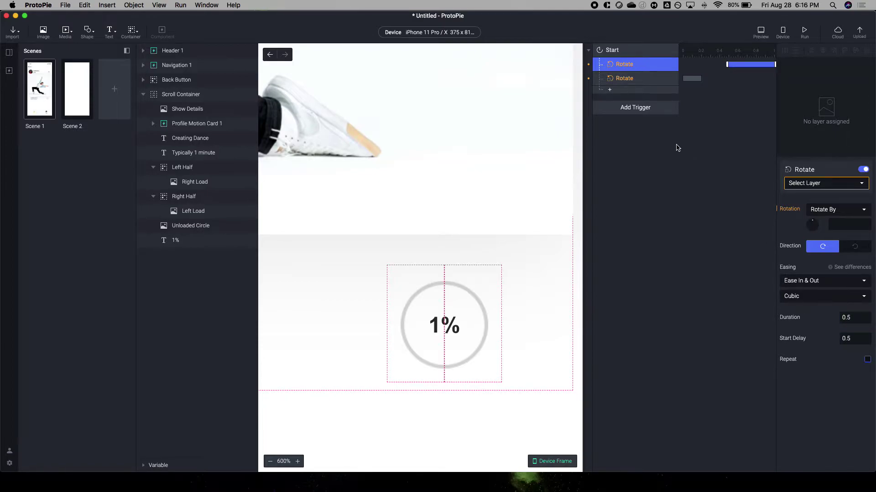
pyautogui.moveTo(611, 64); pyautogui.dragTo(611, 84)
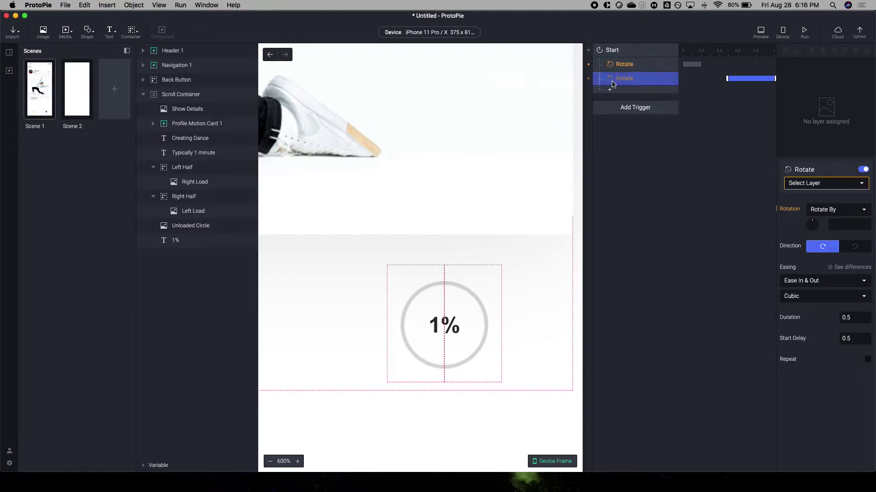
pyautogui.click(624, 64)
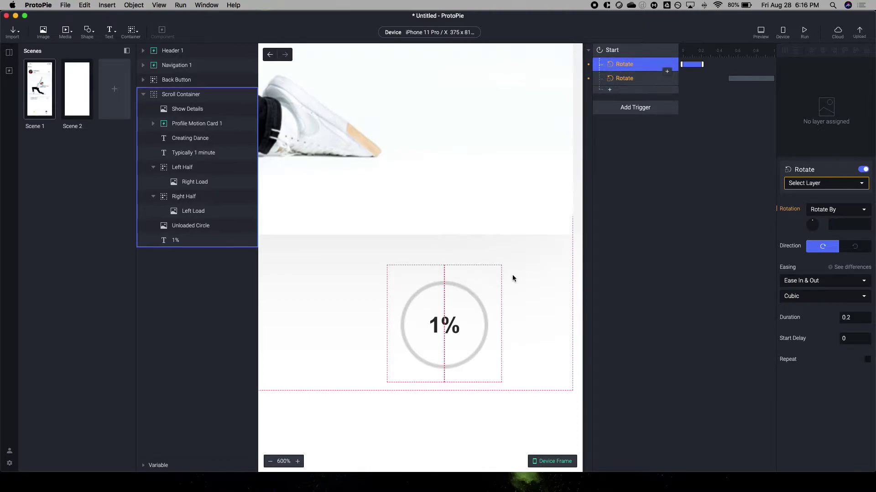
pyautogui.click(180, 182)
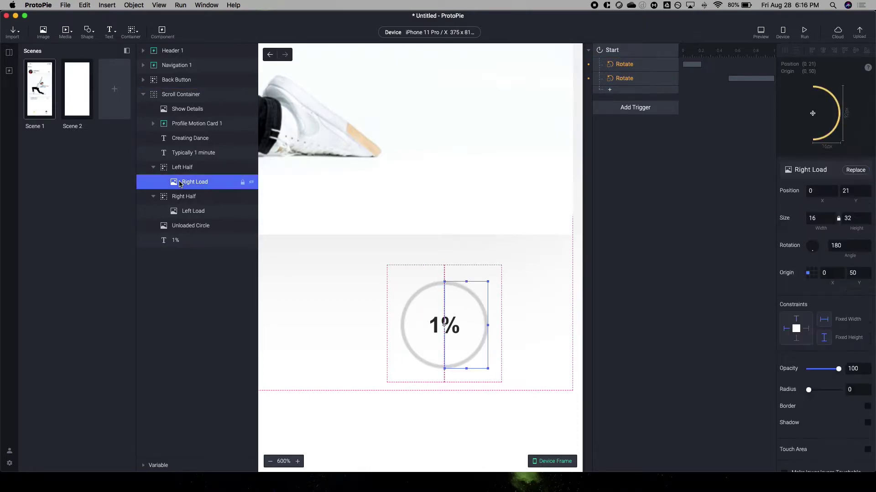
pyautogui.click(179, 210)
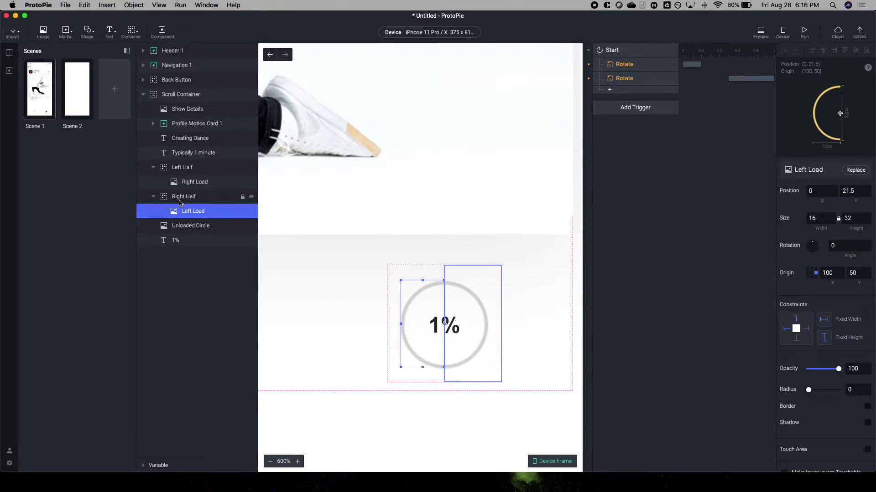
pyautogui.click(180, 202)
pyautogui.click(182, 211)
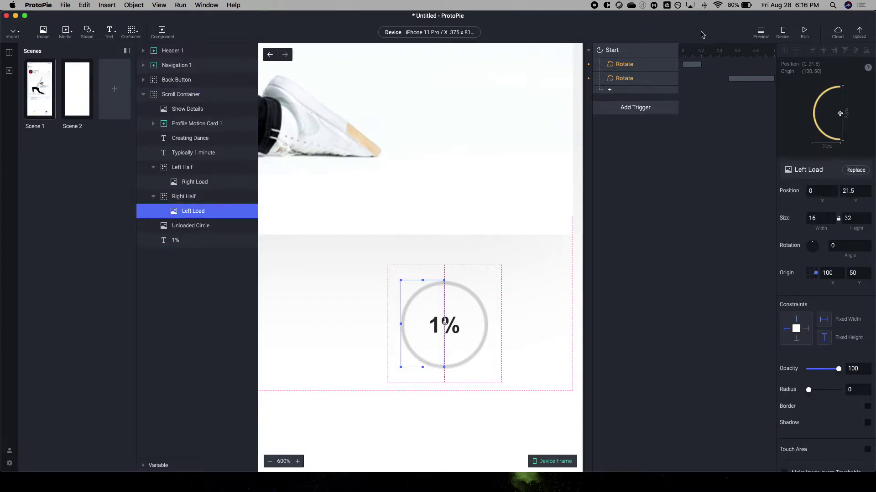
pyautogui.click(635, 79)
# - Point the first Rotate response at Left Load with a 180° rotation
pyautogui.click(632, 64)
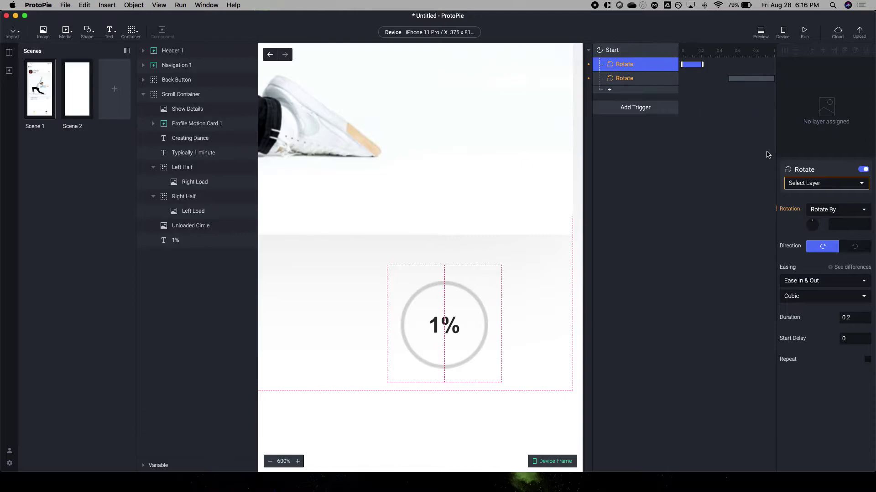
pyautogui.click(793, 181)
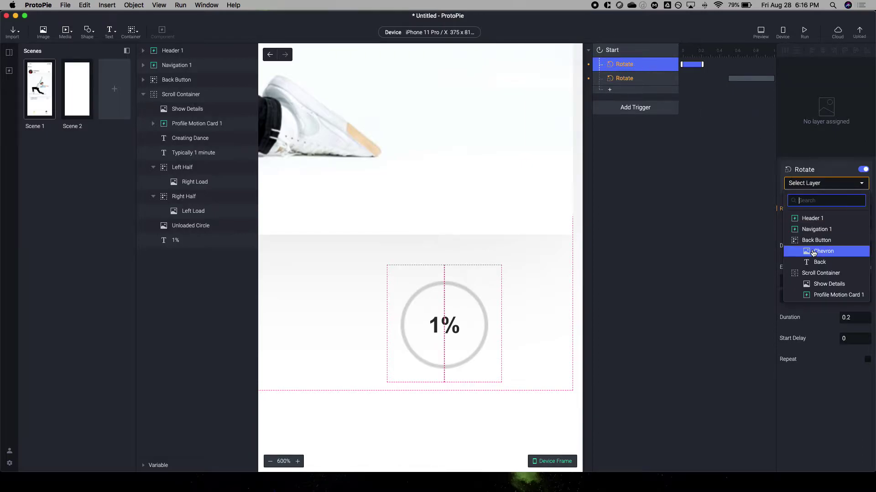
pyautogui.scroll(-5, 814, 250)
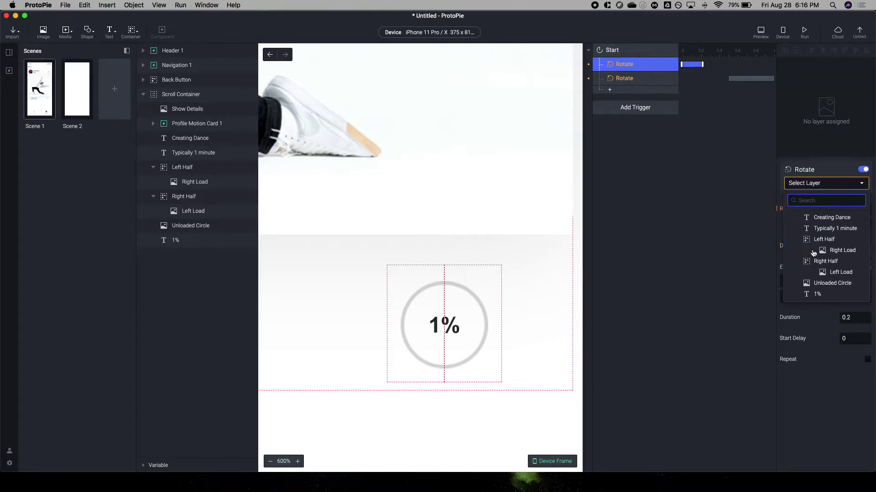
pyautogui.click(824, 273)
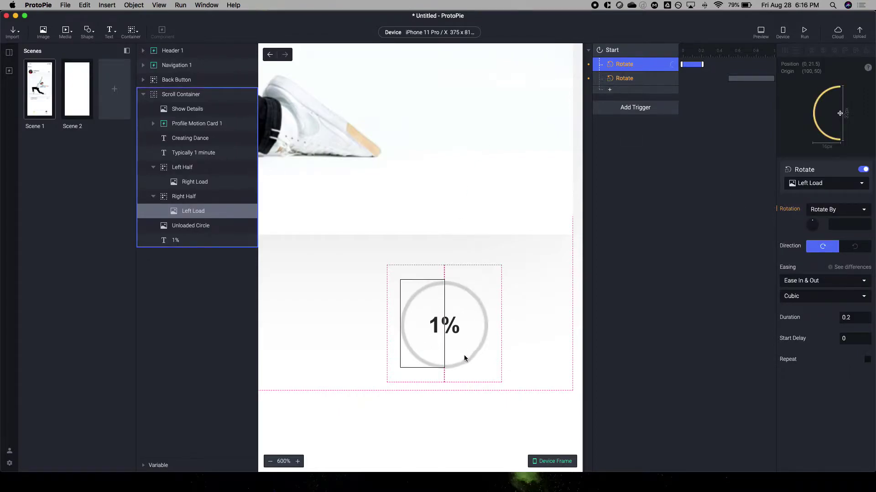
pyautogui.click(840, 225)
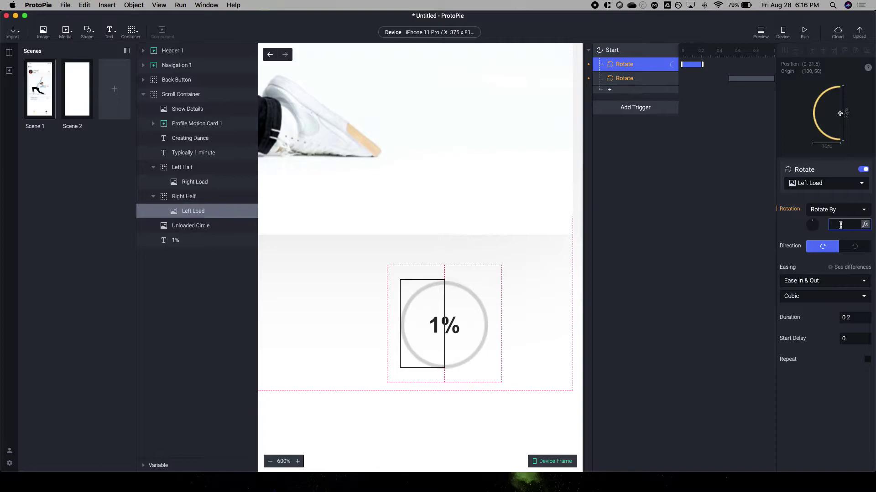
pyautogui.write('180')
pyautogui.press('Tab')
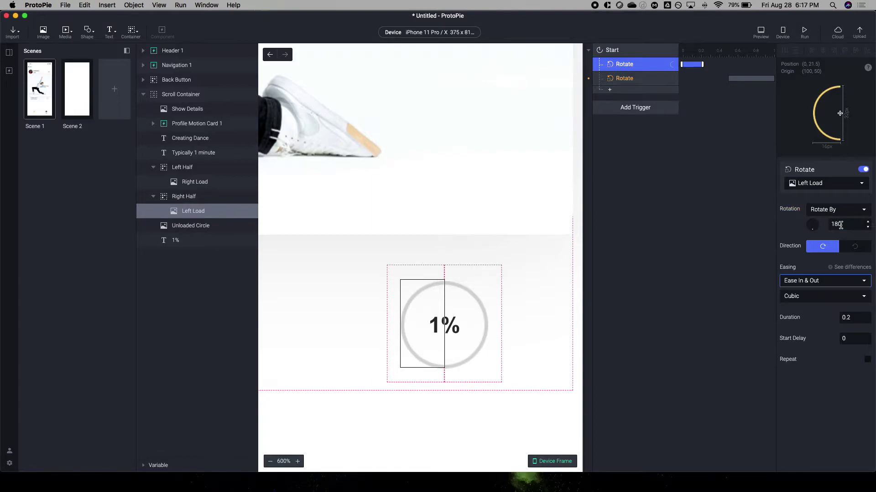
# - Time the Left Load rotation at 0.5 s duration with a 0.5 s start delay
pyautogui.click(852, 319)
pyautogui.write('5')
pyautogui.press('Tab')
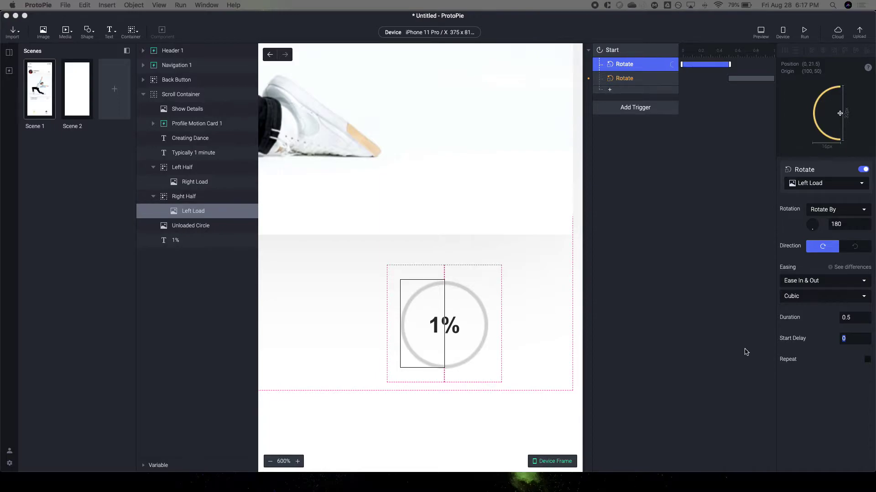
pyautogui.click(851, 340)
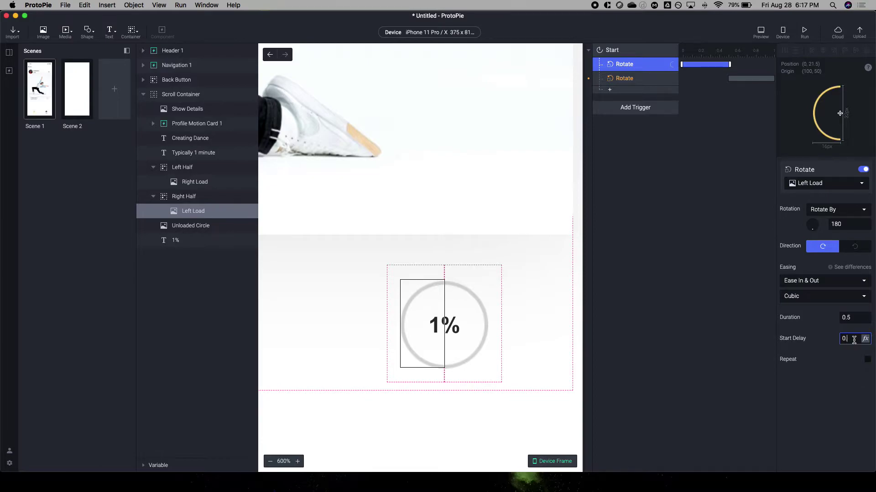
pyautogui.write('.5')
pyautogui.press('Return')
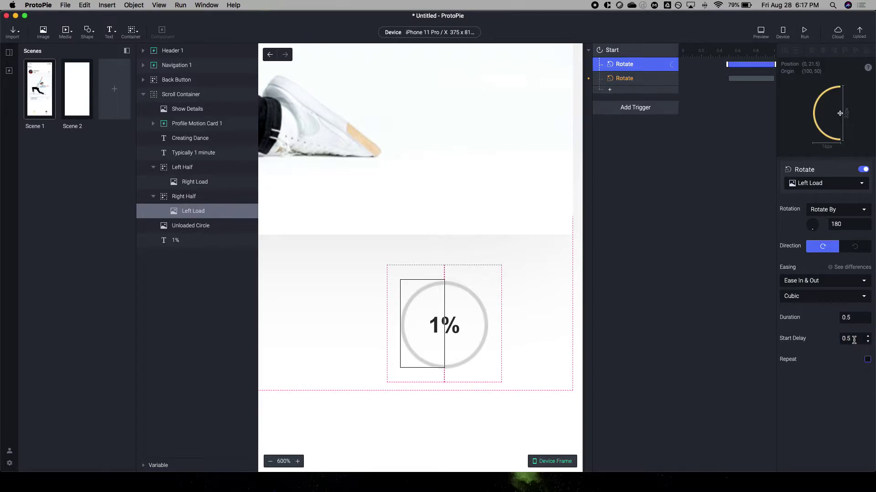
pyautogui.click(629, 52)
# - Point the second Rotate response at Right Load with a 180° rotation
pyautogui.click(625, 65)
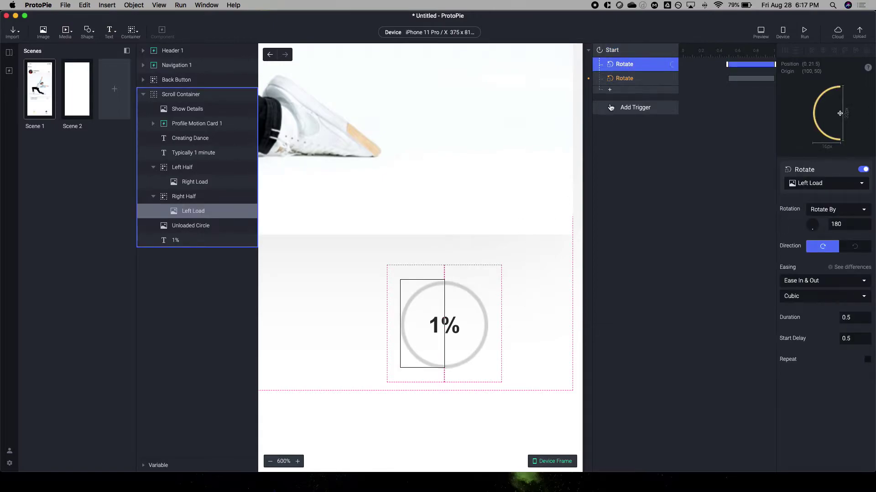
pyautogui.click(623, 79)
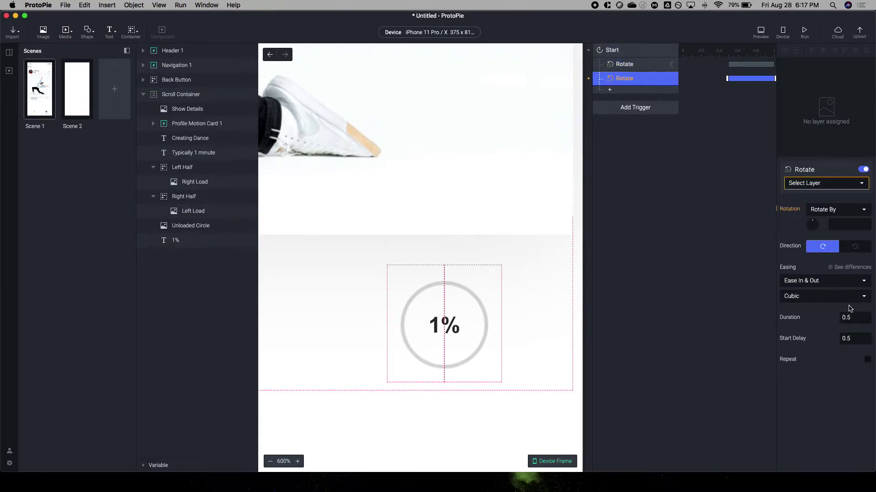
pyautogui.click(802, 183)
pyautogui.scroll(-3, 801, 268)
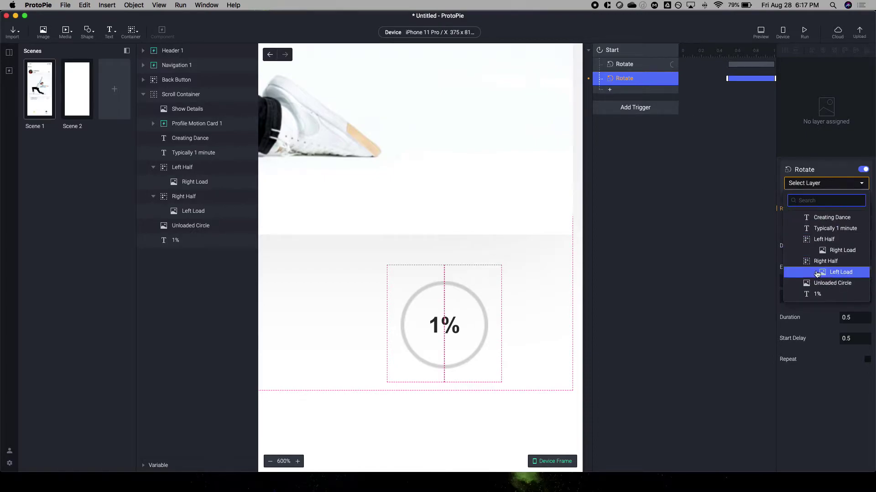
pyautogui.click(821, 250)
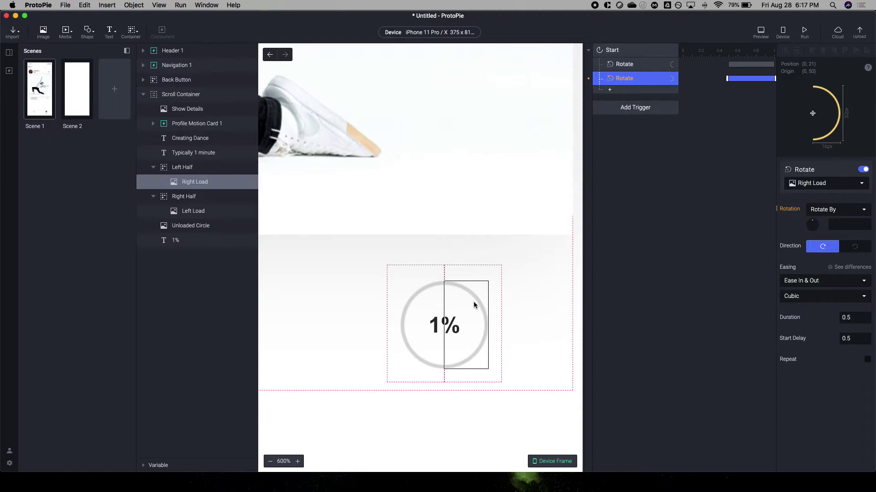
pyautogui.click(849, 223)
pyautogui.write('180')
pyautogui.press('Tab')
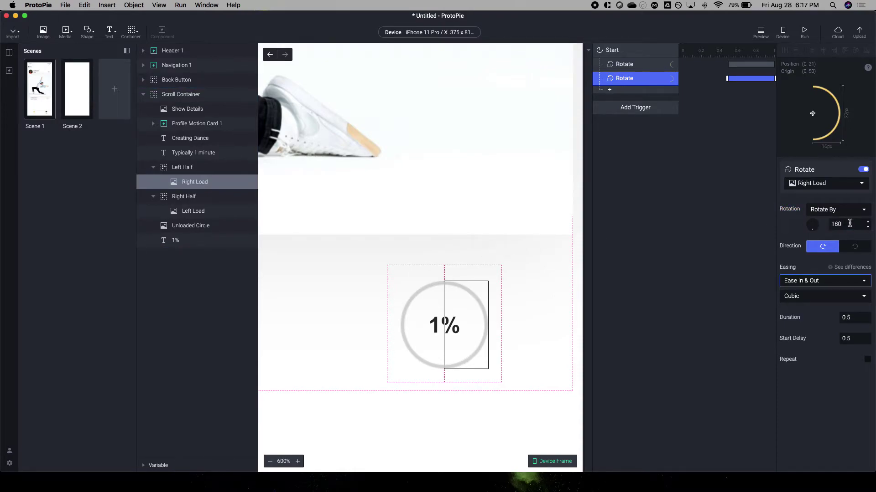
# - Enter a 1 s duration for Right Load and compare with the Left Load rotation's timing
pyautogui.click(851, 318)
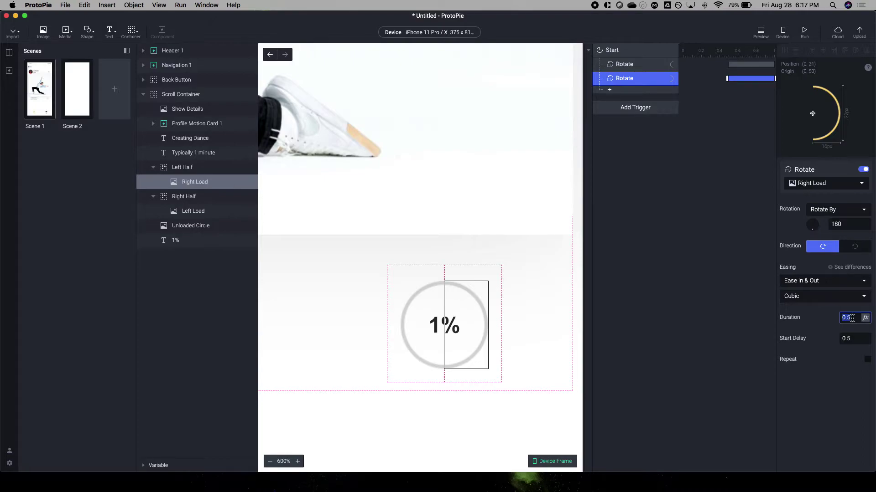
pyautogui.write('1')
pyautogui.press('Tab')
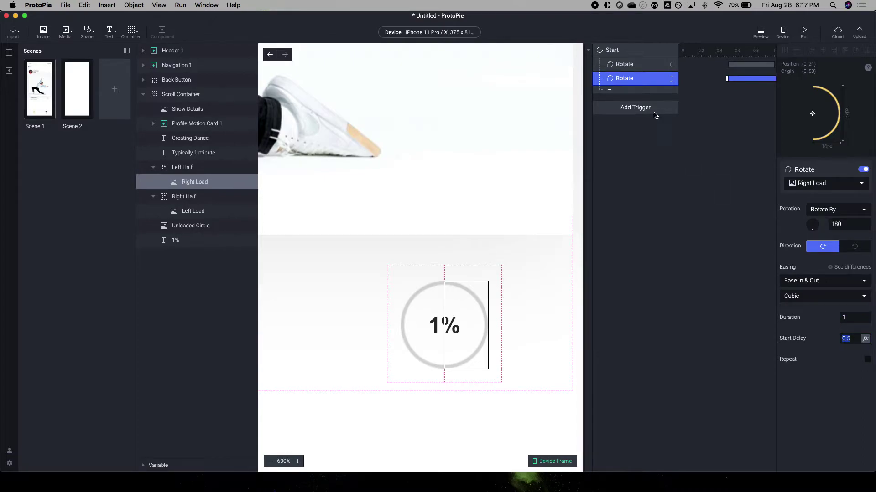
pyautogui.click(663, 65)
pyautogui.click(856, 318)
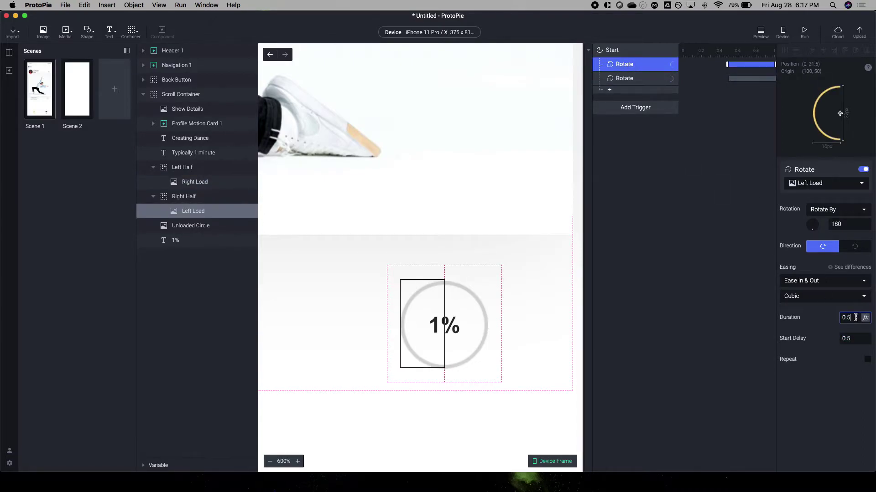
pyautogui.click(856, 339)
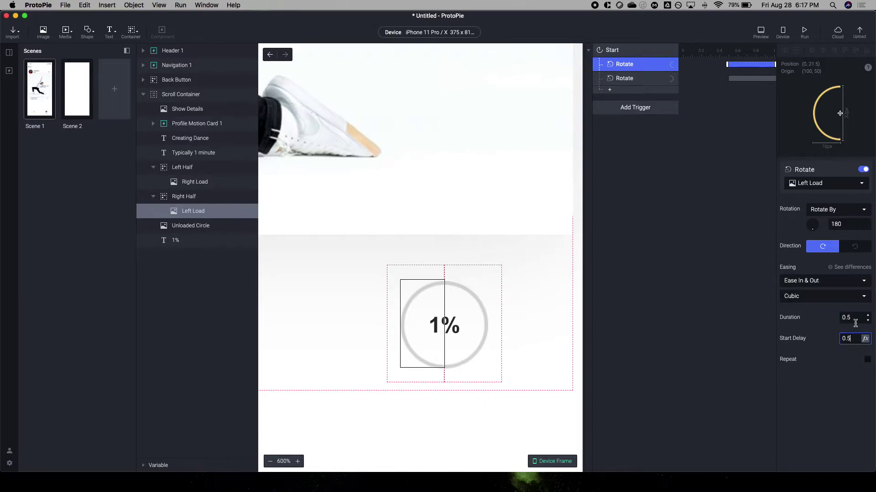
pyautogui.click(854, 319)
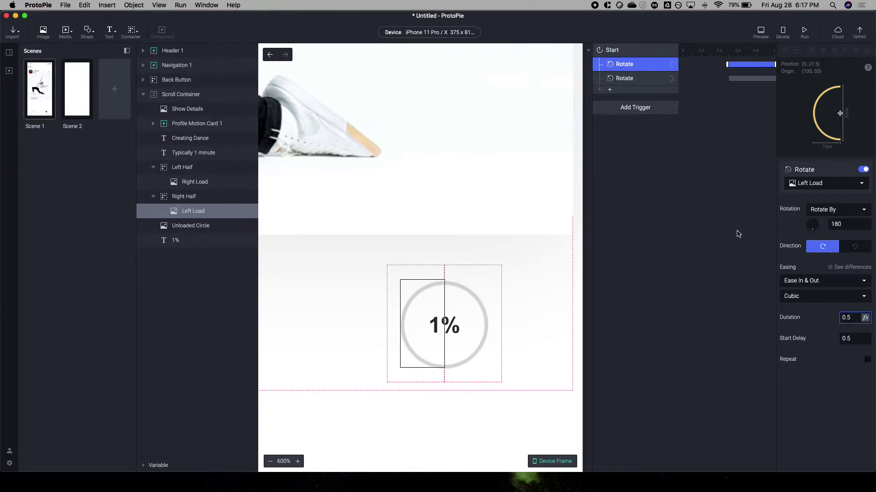
# - Set the Right Load rotation's start delay to 1 s and duration to 2 s
pyautogui.click(633, 80)
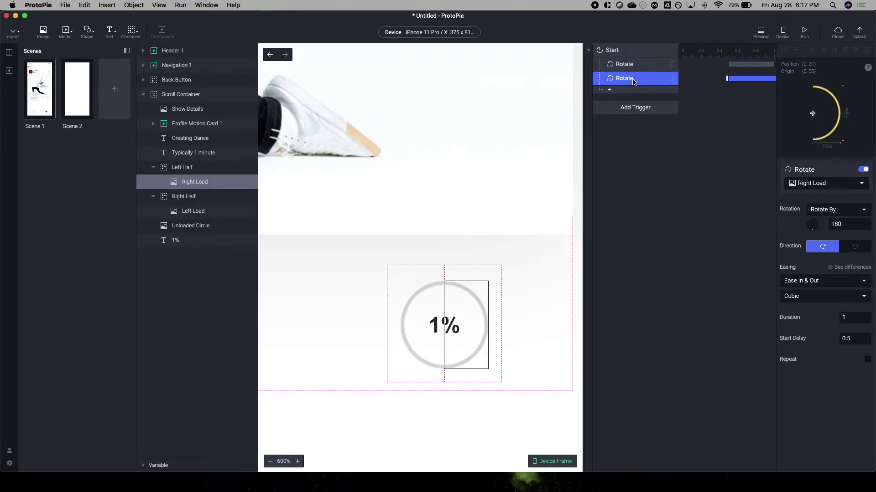
pyautogui.click(853, 319)
pyautogui.click(859, 339)
pyautogui.write('1')
pyautogui.click(853, 318)
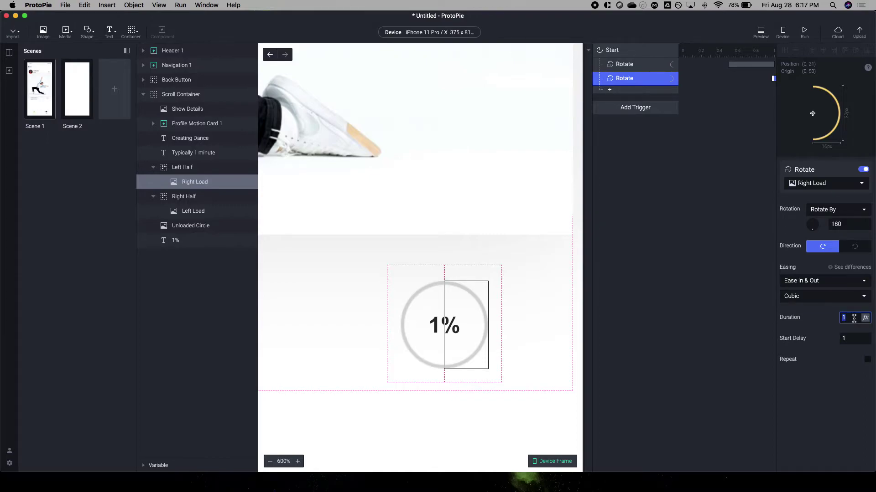
pyautogui.write('2')
pyautogui.press('Tab')
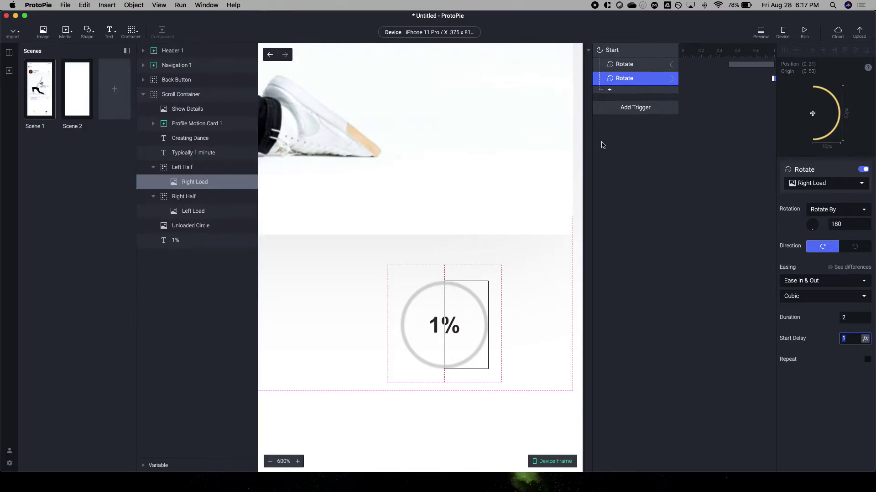
pyautogui.click(621, 65)
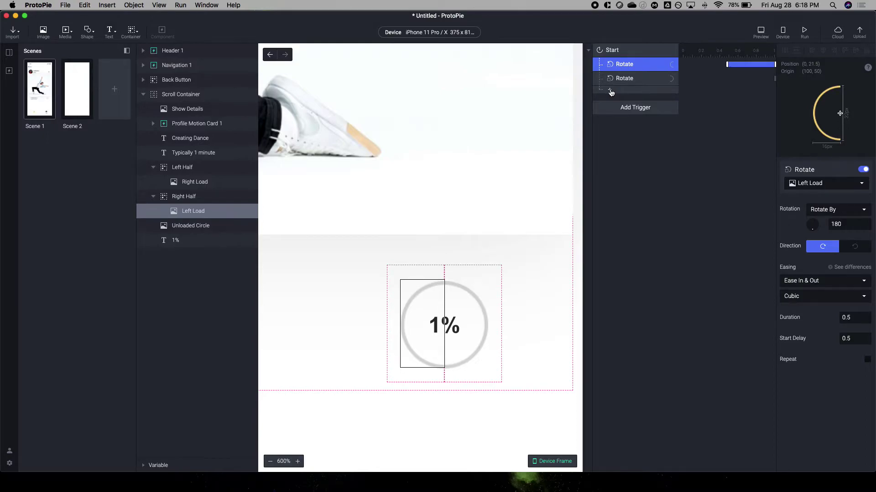
pyautogui.click(610, 91)
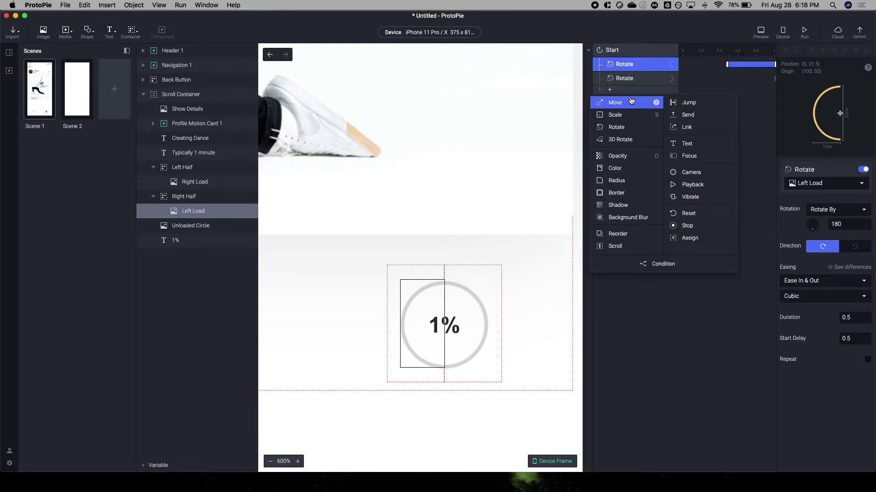
pyautogui.click(689, 103)
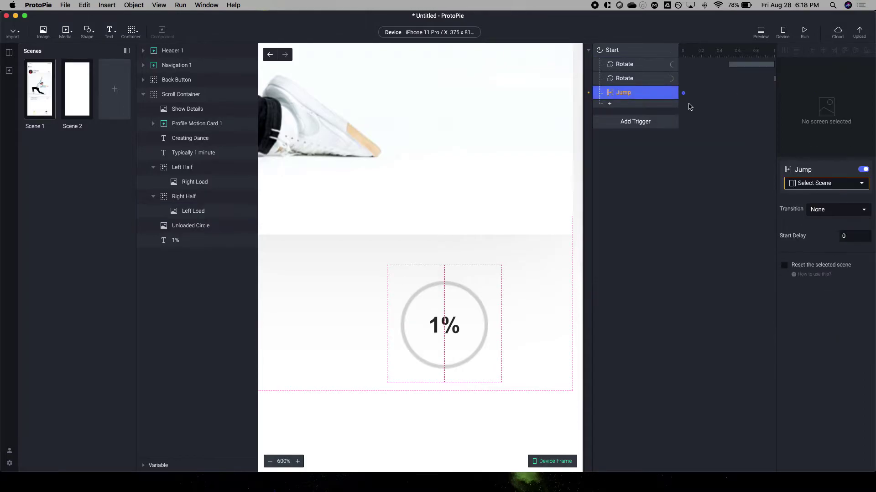
pyautogui.click(847, 235)
pyautogui.press('Tab')
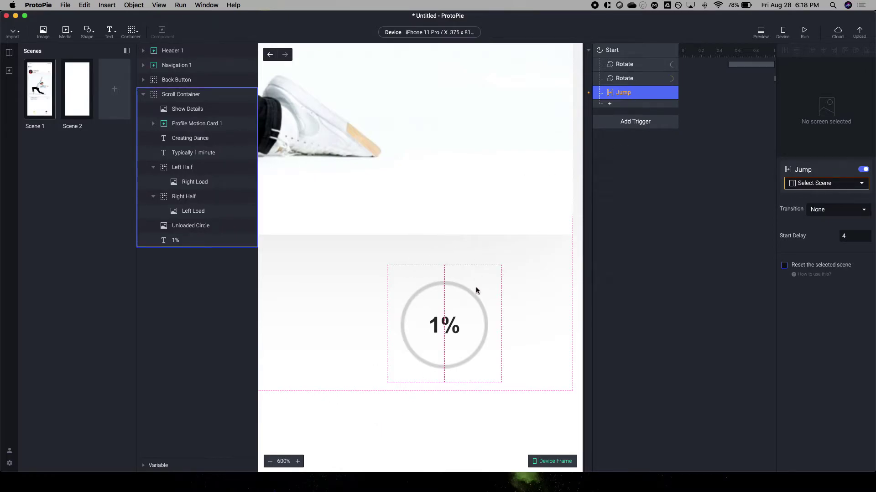
pyautogui.click(624, 94)
pyautogui.press('Delete')
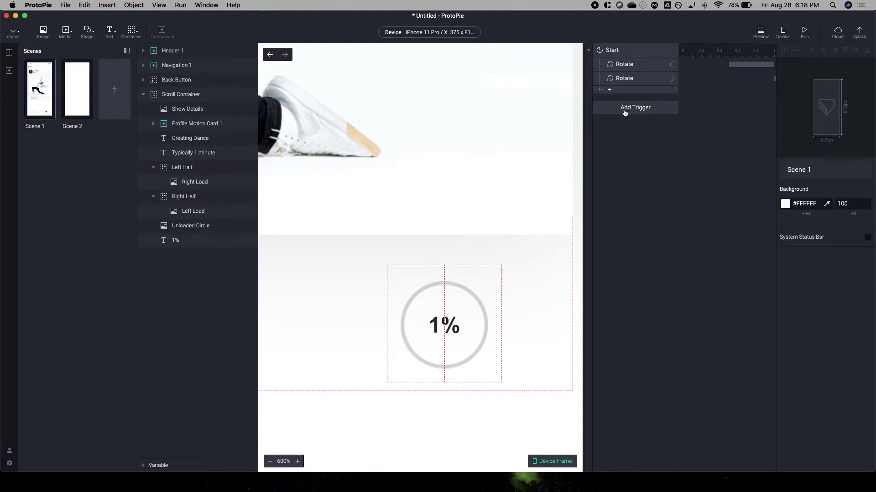
# - Add two Detect triggers and select the first one
pyautogui.click(624, 112)
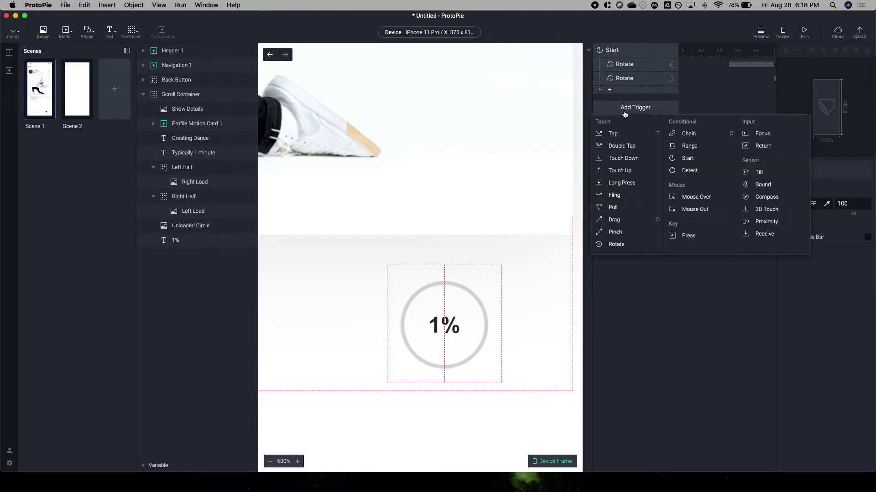
pyautogui.click(684, 171)
pyautogui.press('super+d')
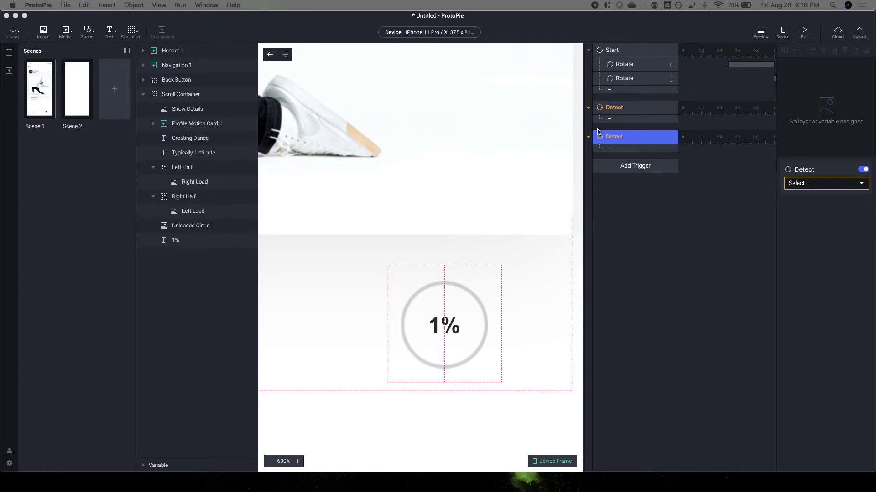
pyautogui.click(614, 109)
pyautogui.click(619, 112)
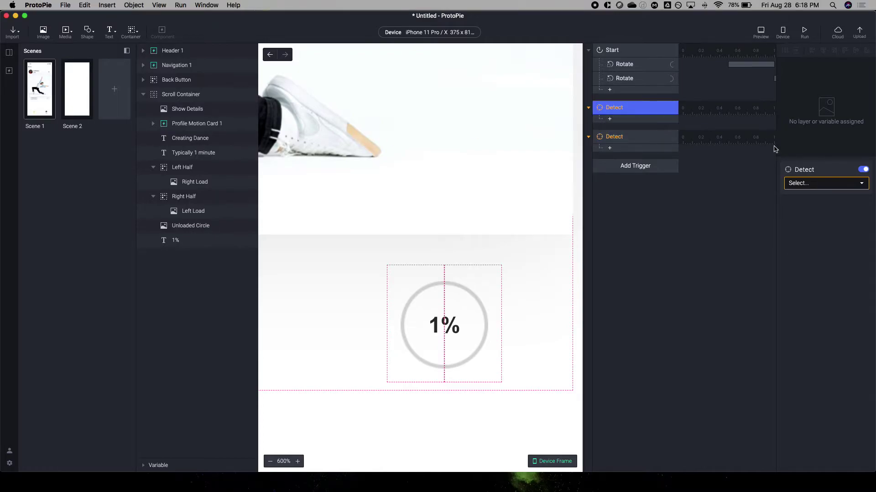
# - Make the first Detect trigger watch Left Load's Rotation property
pyautogui.click(798, 183)
pyautogui.write('left')
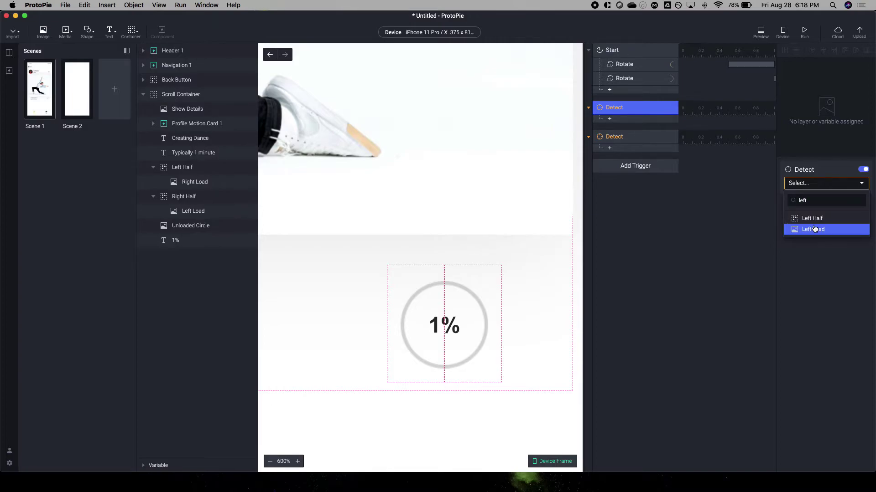
pyautogui.click(814, 229)
pyautogui.click(803, 199)
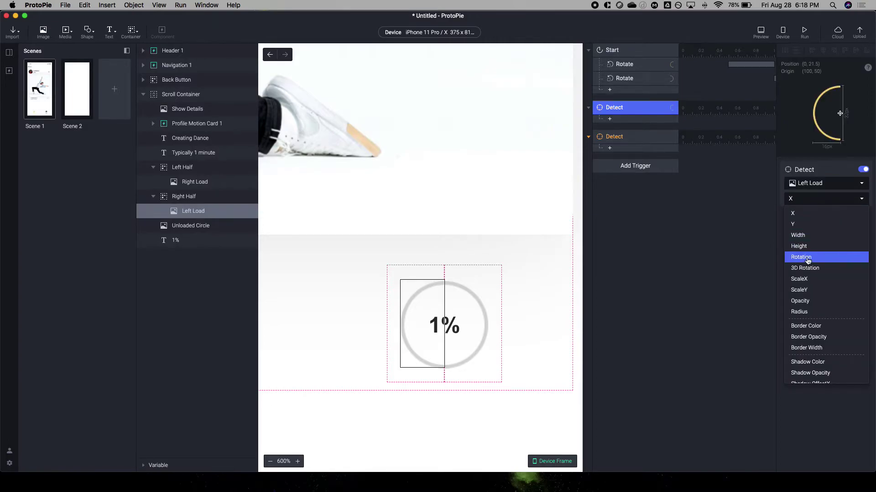
pyautogui.click(807, 258)
pyautogui.click(610, 118)
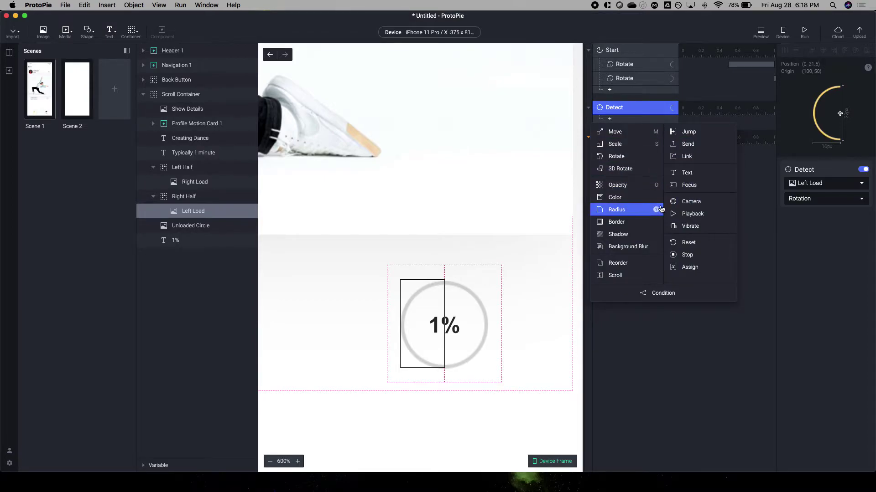
# - Add a scene number variable named LeftRotation
pyautogui.press('Escape')
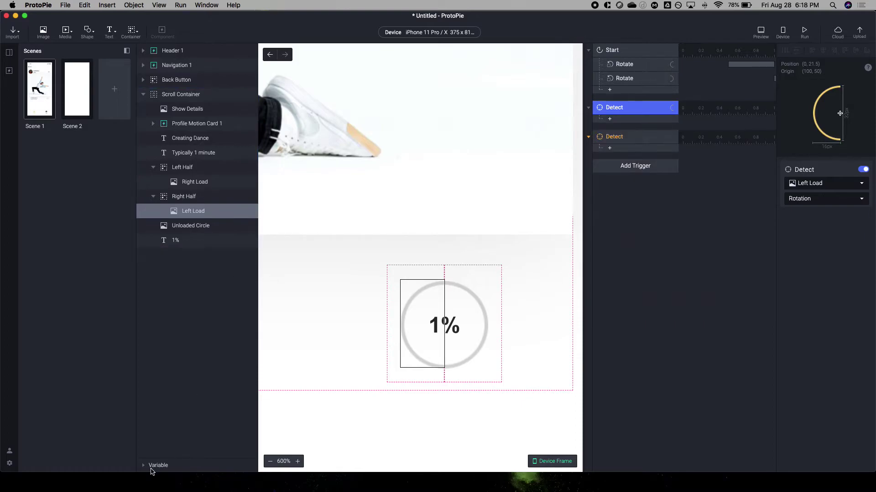
pyautogui.click(152, 467)
pyautogui.click(251, 351)
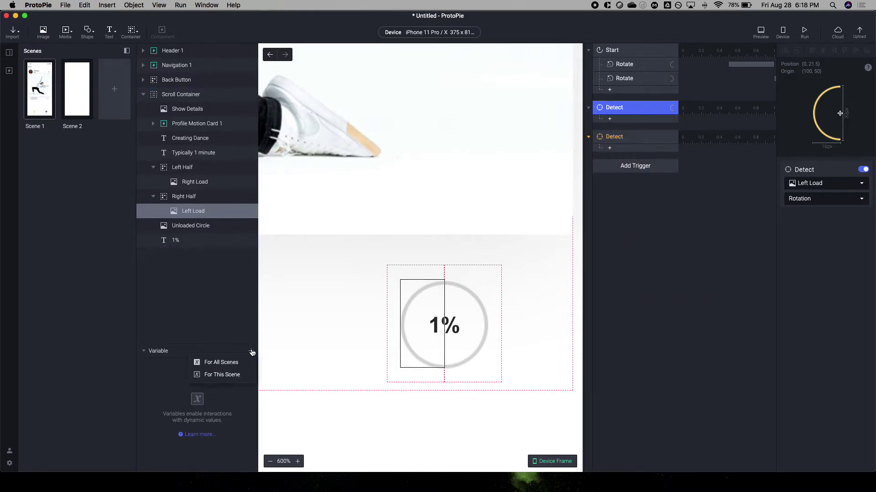
pyautogui.click(239, 364)
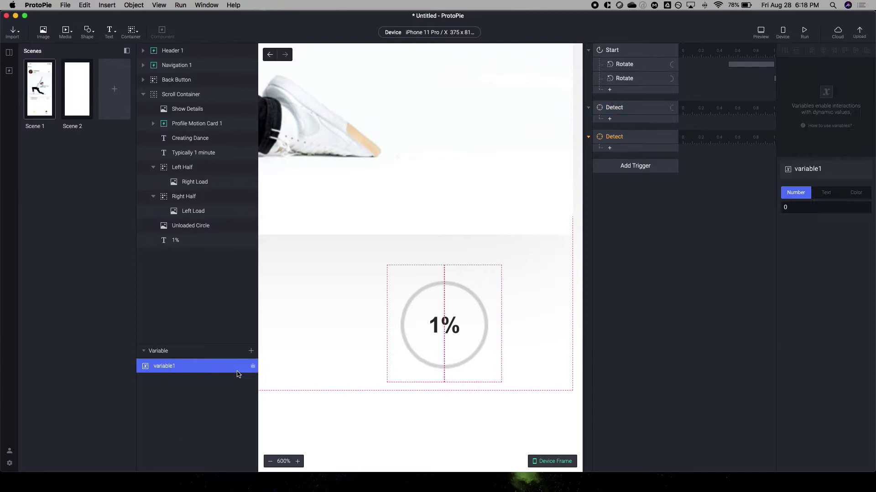
pyautogui.doubleClick(179, 366)
pyautogui.write('Left')
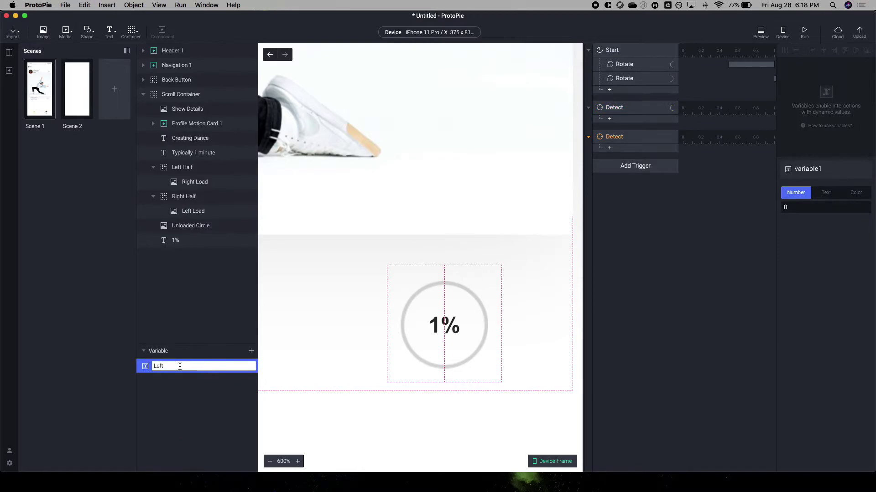
pyautogui.write('Rotation')
pyautogui.press('Return')
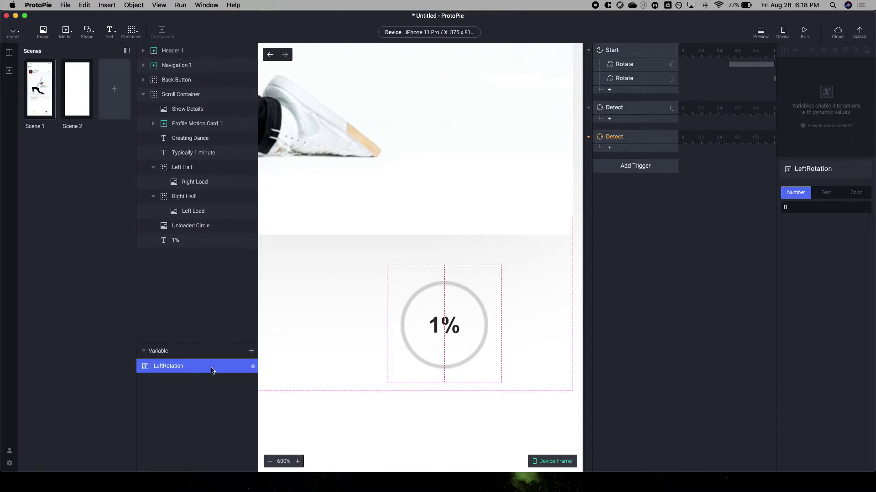
# - Add a second scene variable named RightRotation
pyautogui.click(251, 352)
pyautogui.click(216, 374)
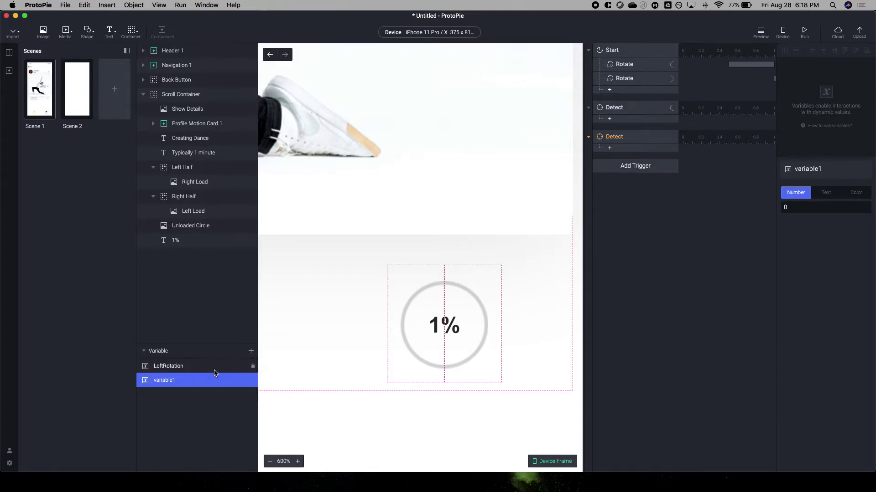
pyautogui.press('super+r')
pyautogui.write('Righ')
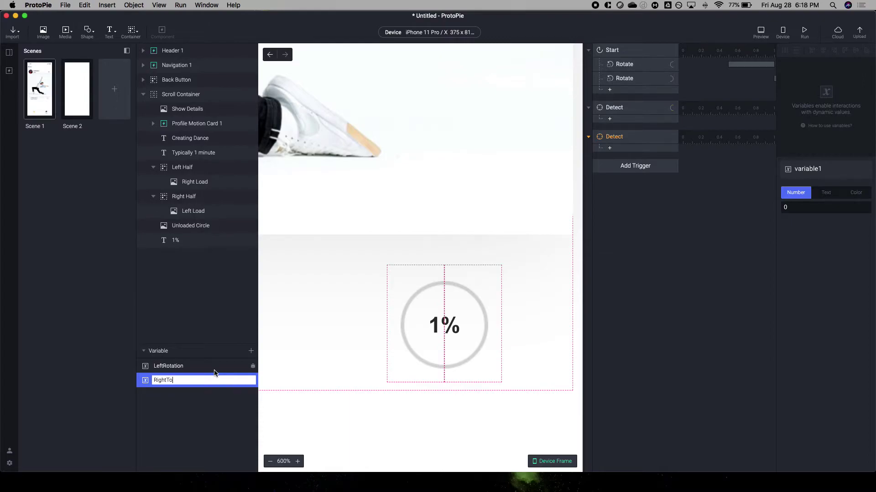
pyautogui.write('tRotation')
pyautogui.press('Return')
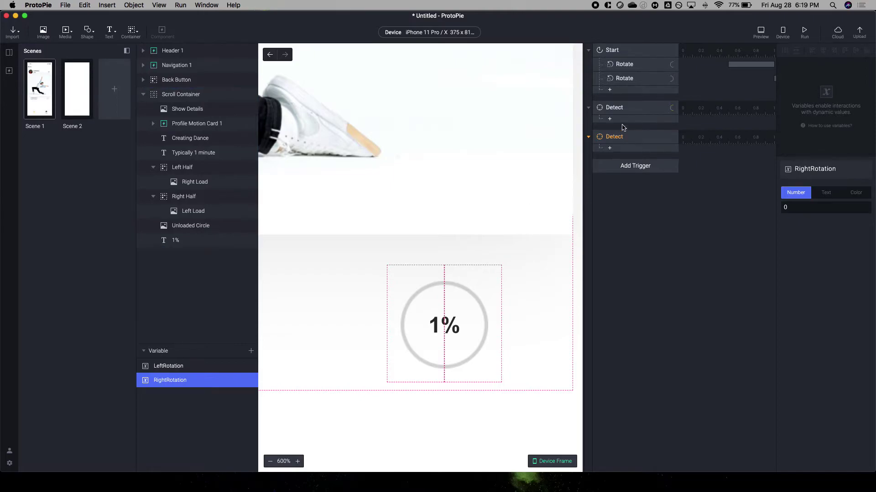
pyautogui.click(623, 111)
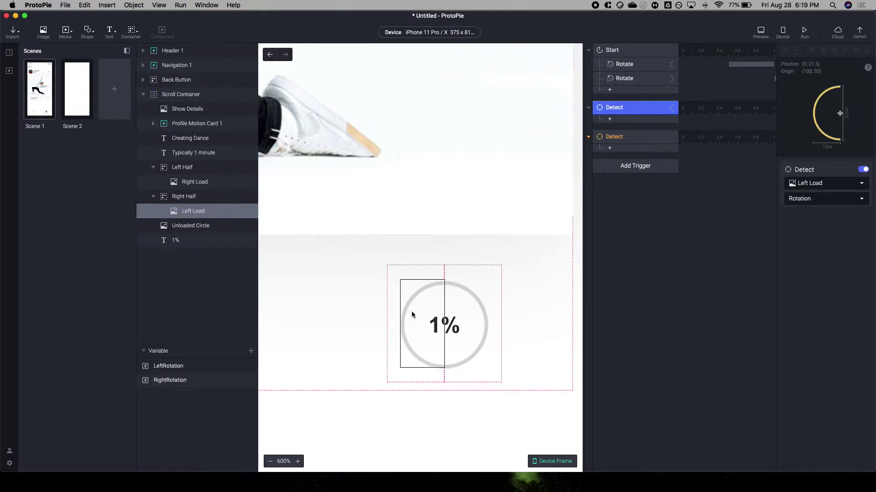
# - Add an Assign response to the Detect trigger with formula `Left Load`.rotation
pyautogui.click(610, 119)
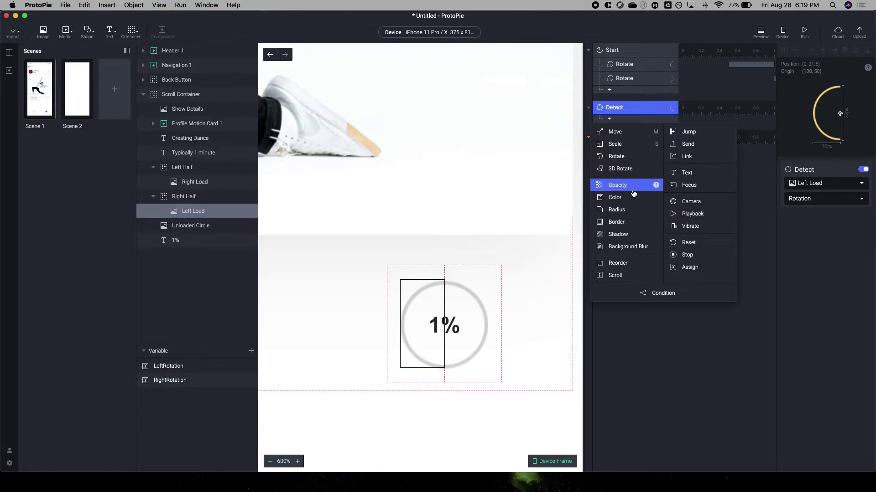
pyautogui.click(687, 267)
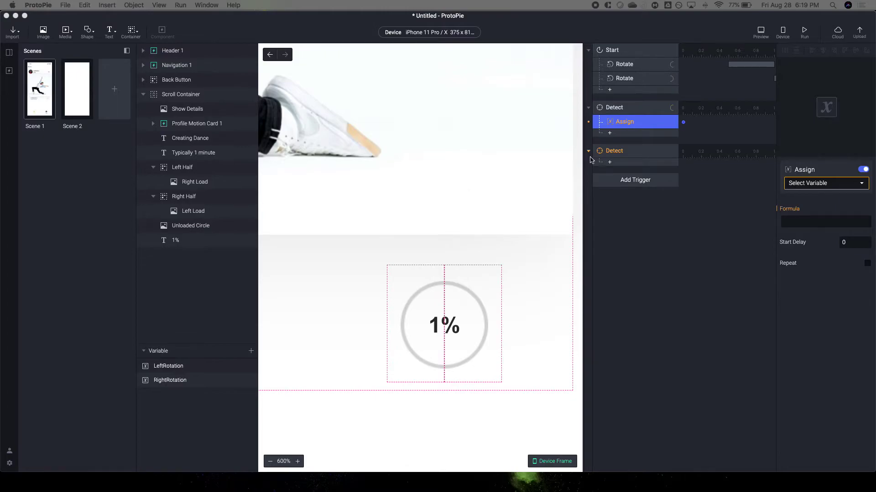
pyautogui.click(861, 221)
pyautogui.click(869, 222)
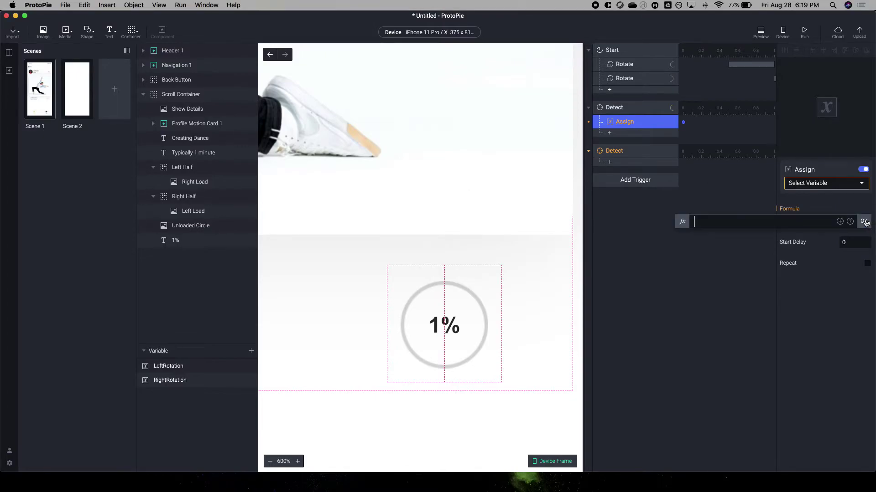
pyautogui.click(839, 222)
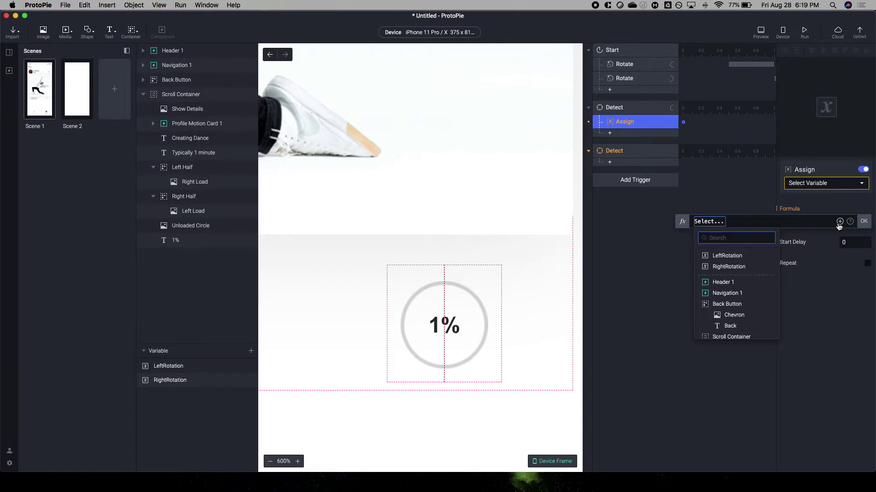
pyautogui.write('Left')
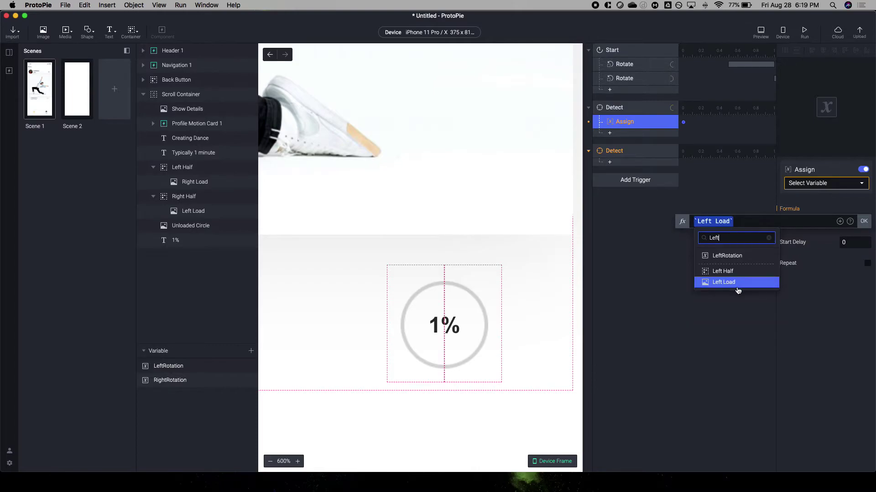
pyautogui.click(737, 287)
pyautogui.write('.rotat')
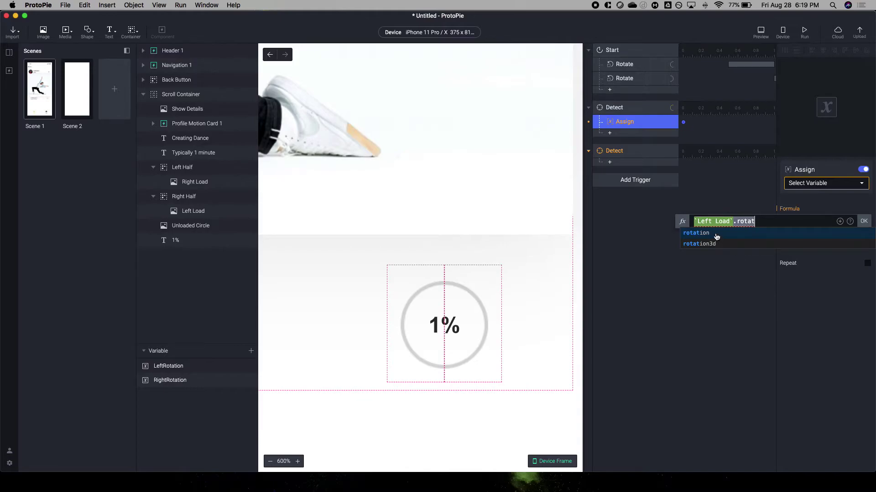
pyautogui.click(714, 234)
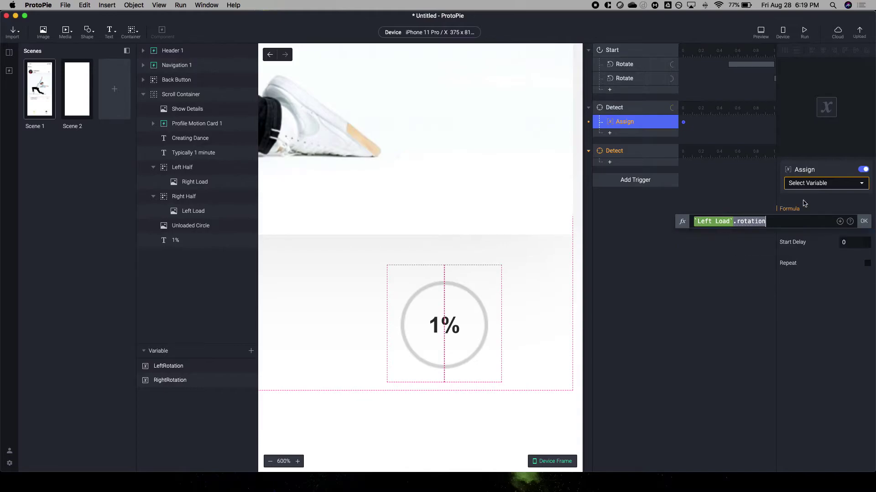
# - Set the Assign response to store its value in LeftRotation
pyautogui.click(839, 188)
pyautogui.click(825, 187)
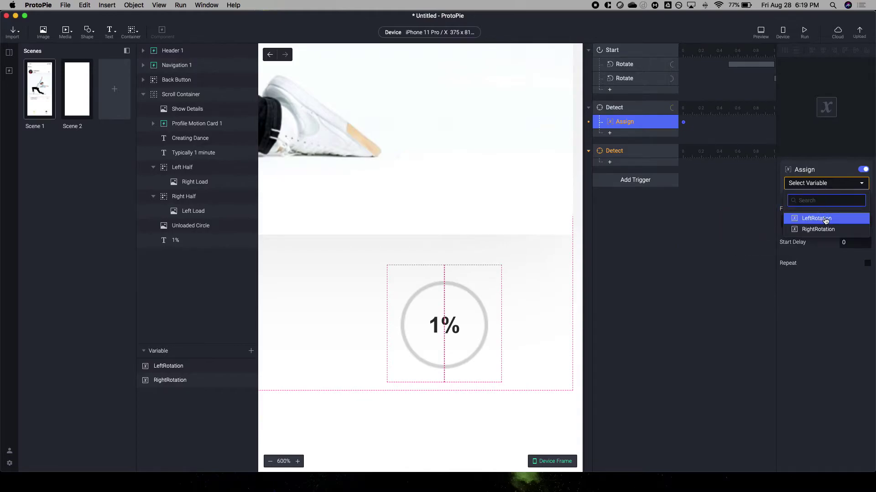
pyautogui.click(825, 219)
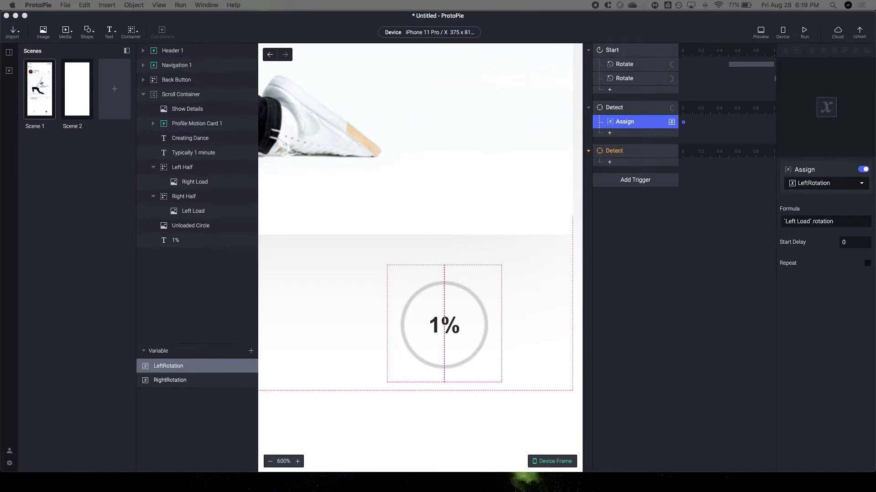
pyautogui.click(609, 133)
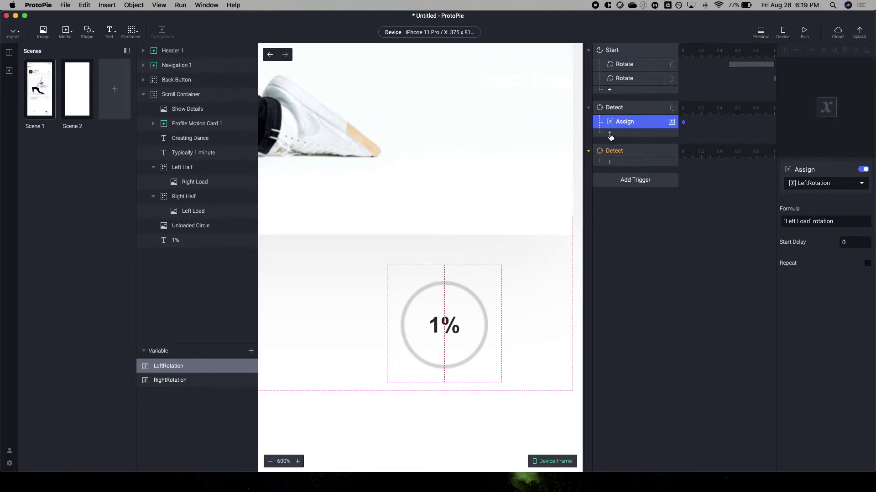
# - Add a Text response under Detect that targets the 1% label with Formula content
pyautogui.click(609, 133)
pyautogui.click(687, 186)
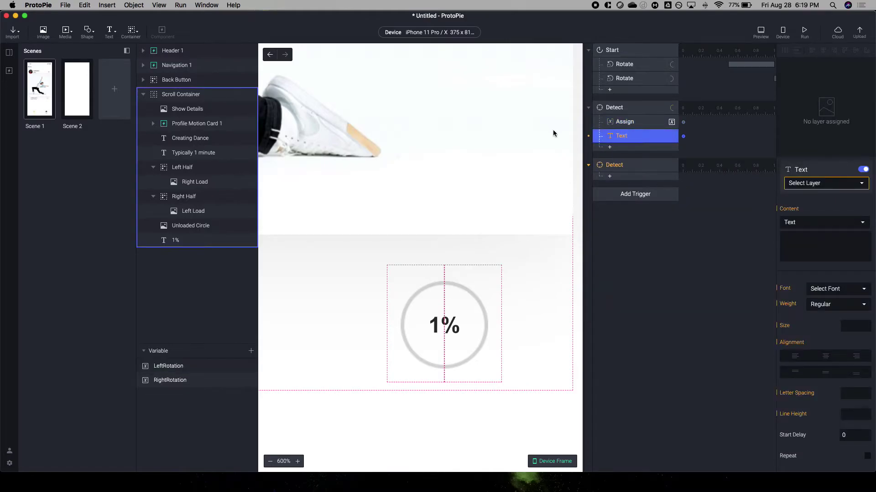
pyautogui.click(811, 183)
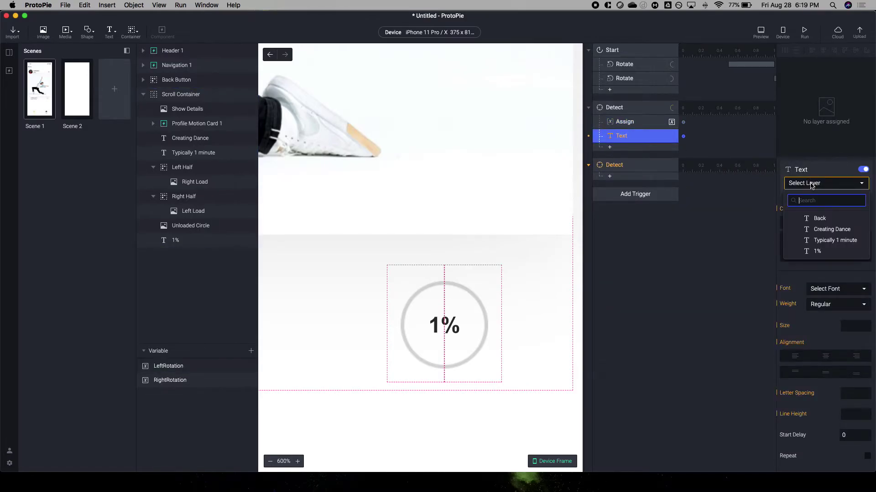
pyautogui.click(815, 251)
pyautogui.click(803, 223)
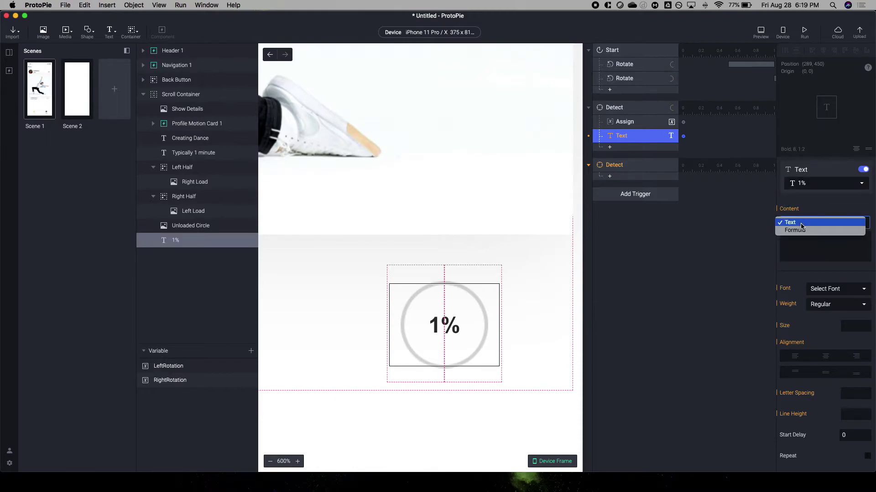
pyautogui.click(801, 230)
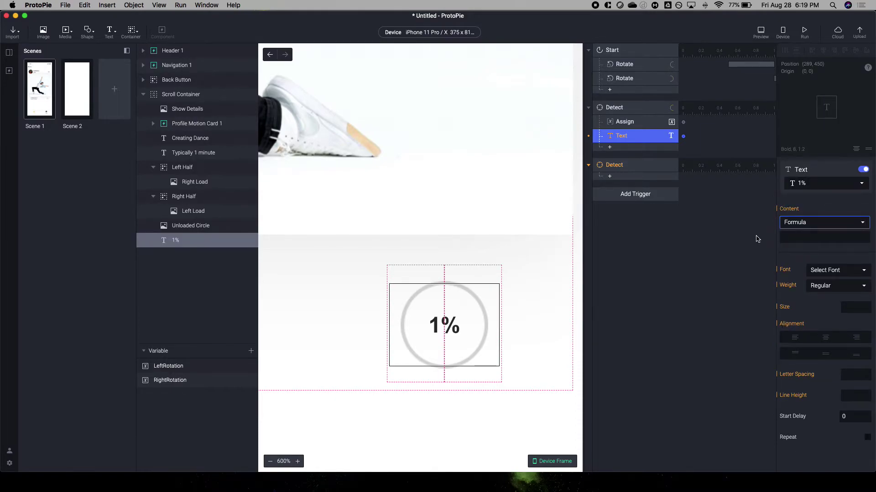
# - Enter the label formula ceil(LeftRotation/3.6)+" %" and commit it
pyautogui.click(846, 236)
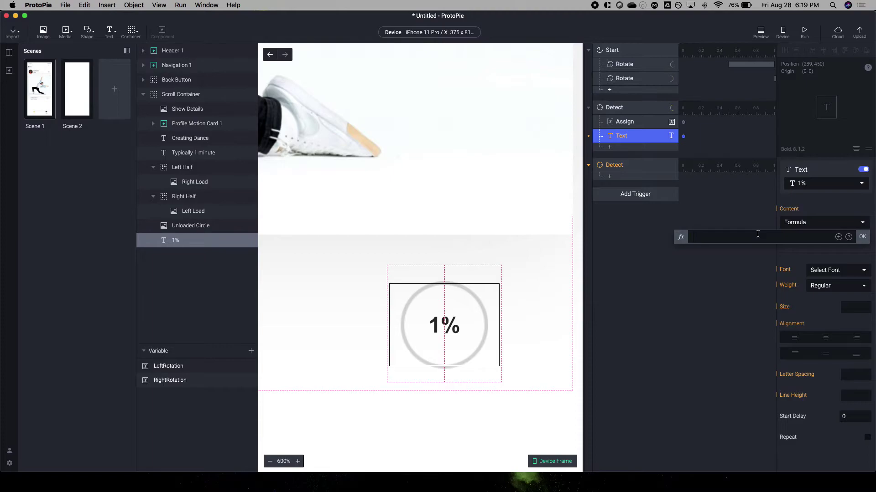
pyautogui.write('ceil(Lef')
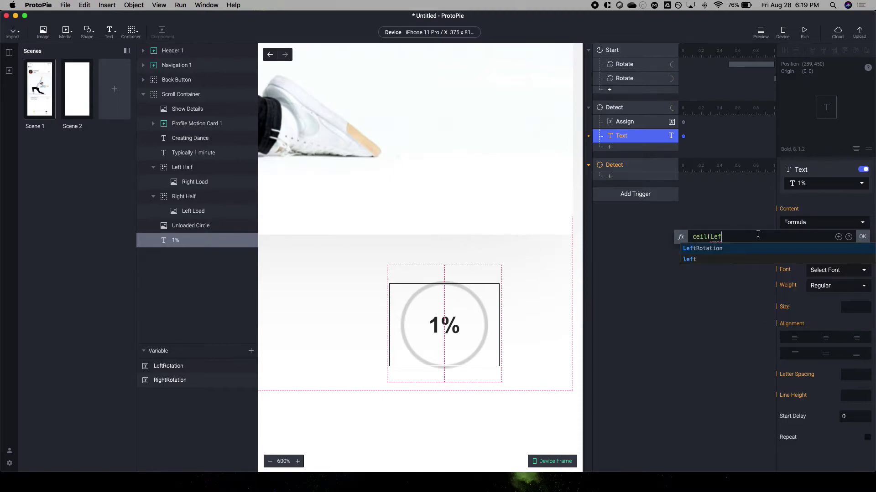
pyautogui.press('Return')
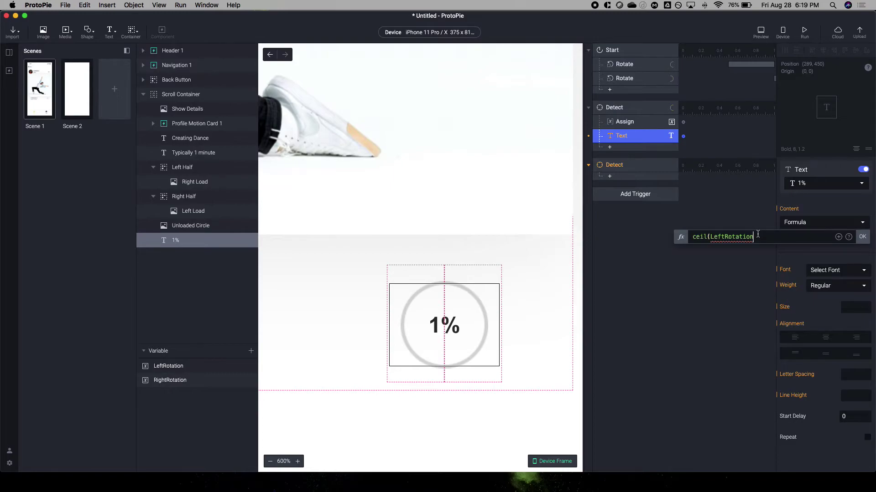
pyautogui.write('/3.6)+"')
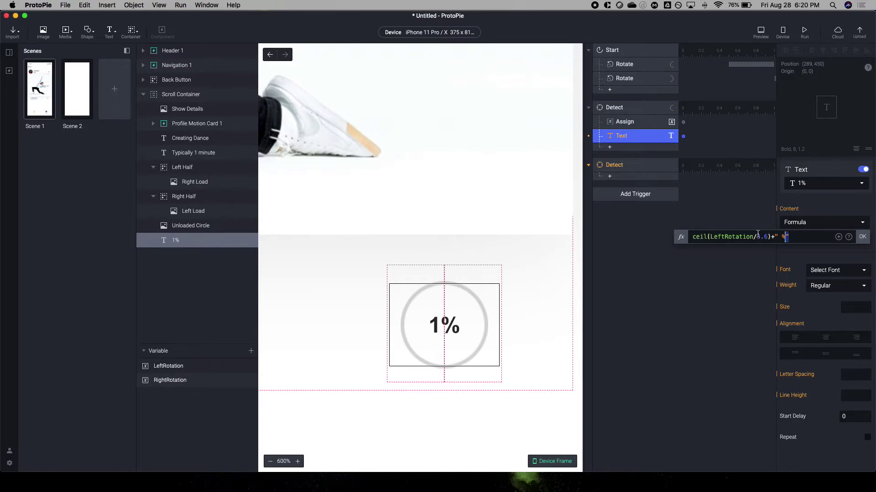
pyautogui.write('%"')
pyautogui.press('BackSpace')
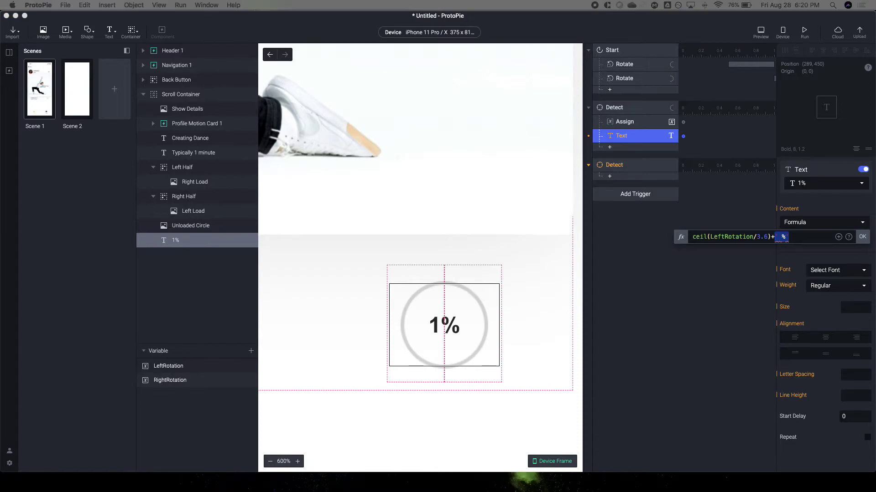
pyautogui.click(802, 237)
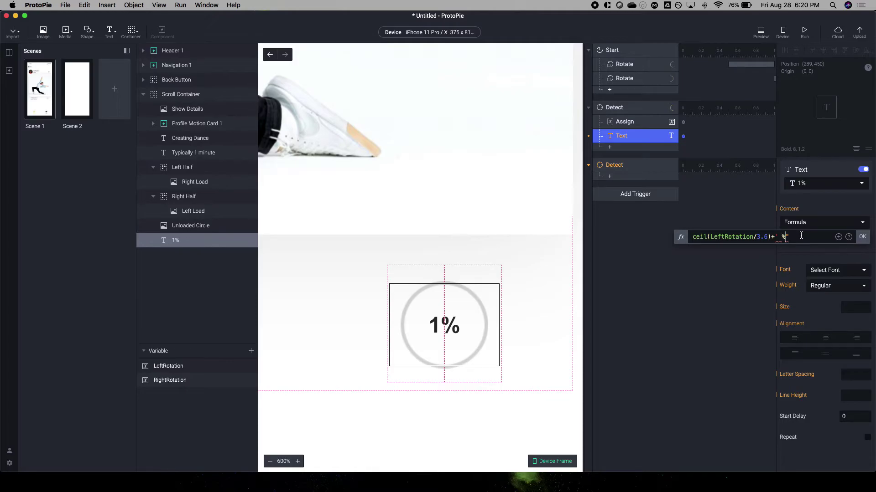
pyautogui.hotkey('shift', 'Left')
pyautogui.click(862, 237)
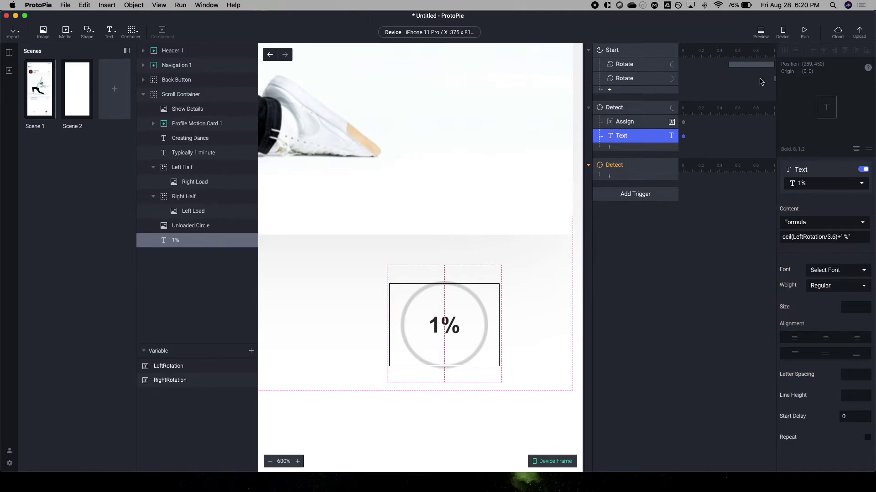
# - Preview the loading ring, enlarge the preview window to inspect the label, then close it
pyautogui.click(760, 31)
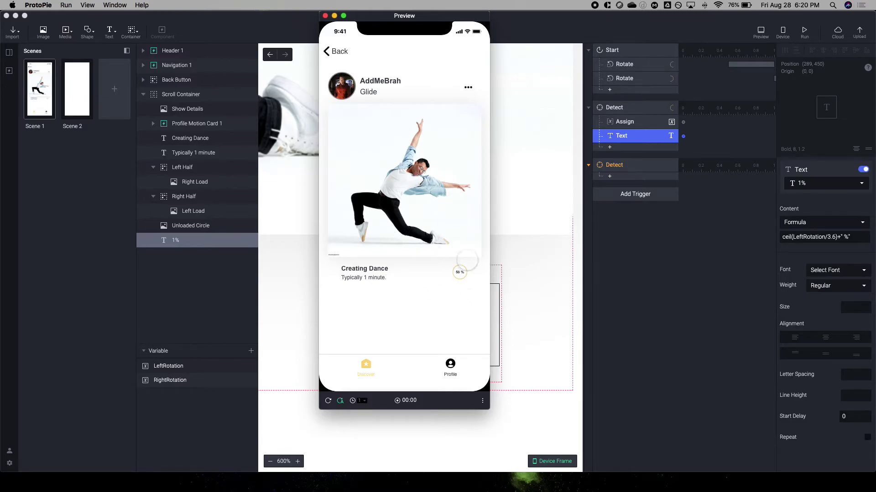
pyautogui.moveTo(489, 409); pyautogui.dragTo(779, 462)
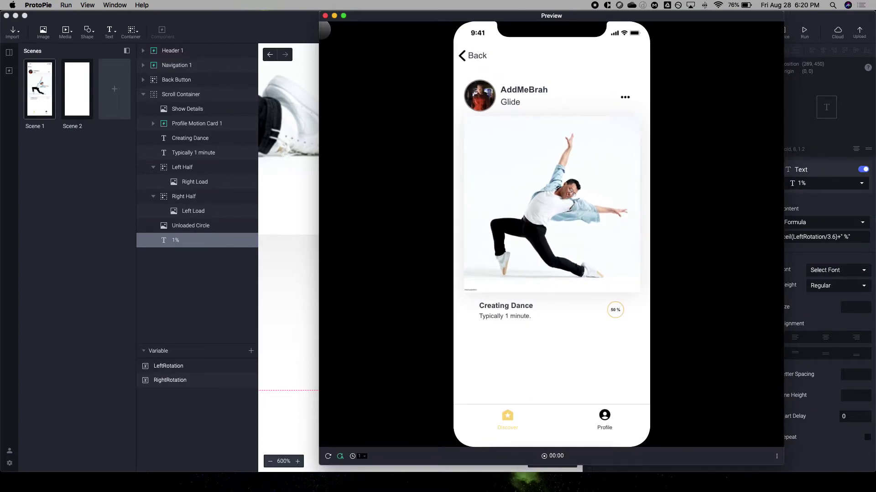
pyautogui.moveTo(317, 32); pyautogui.dragTo(72, 33)
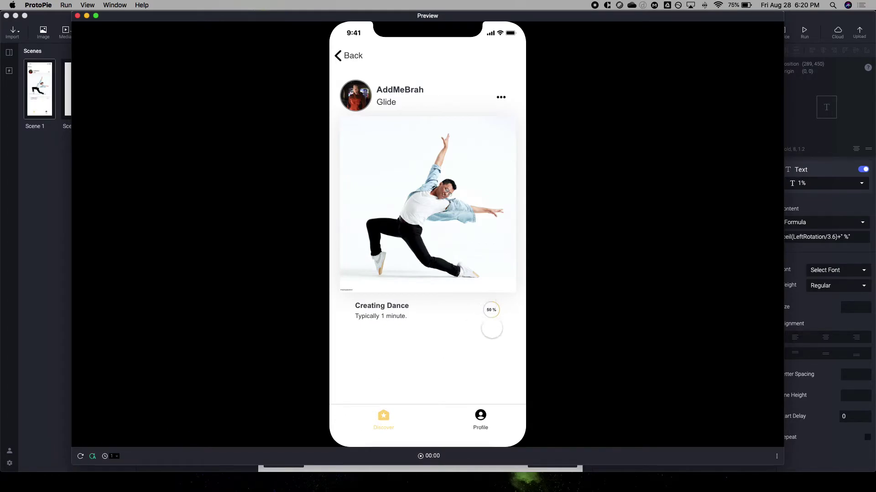
pyautogui.click(78, 16)
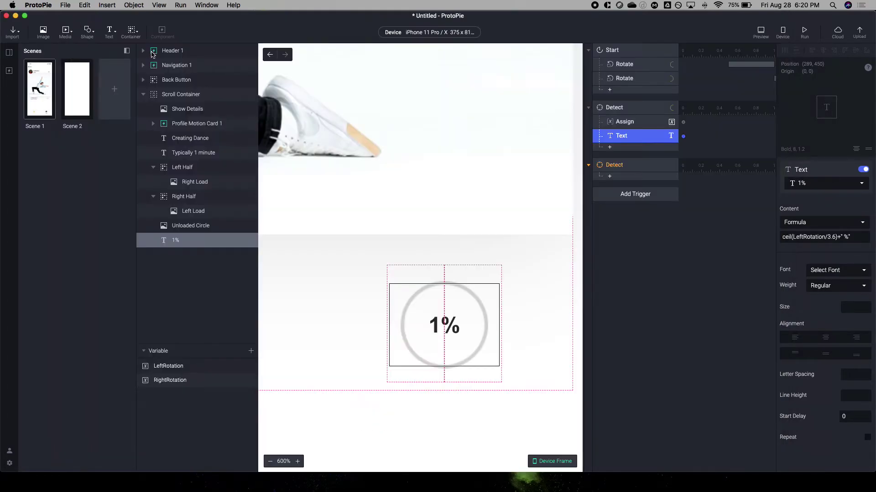
# - Set the second Detect trigger to watch the Right Load layer
pyautogui.click(611, 110)
pyautogui.click(632, 165)
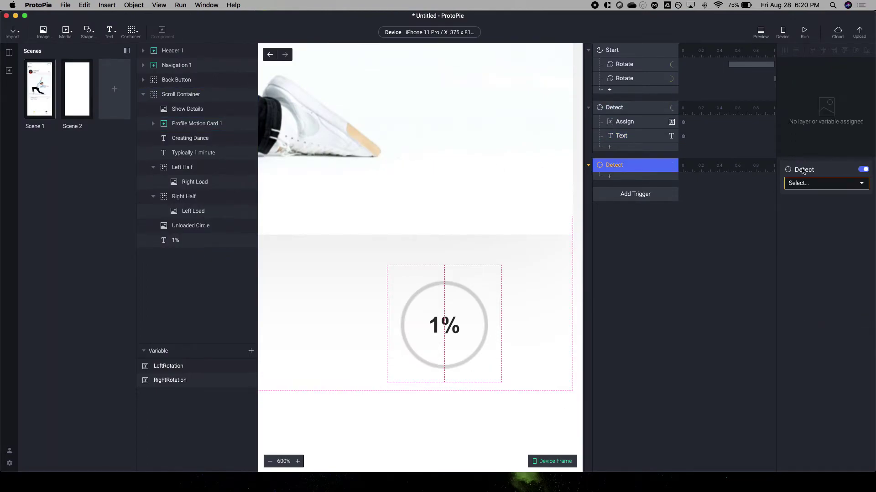
pyautogui.click(816, 183)
pyautogui.write('righ')
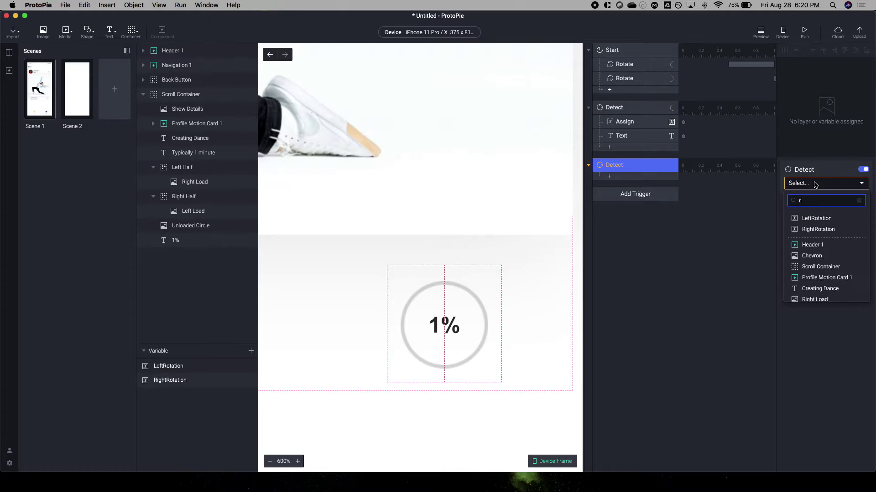
pyautogui.click(814, 234)
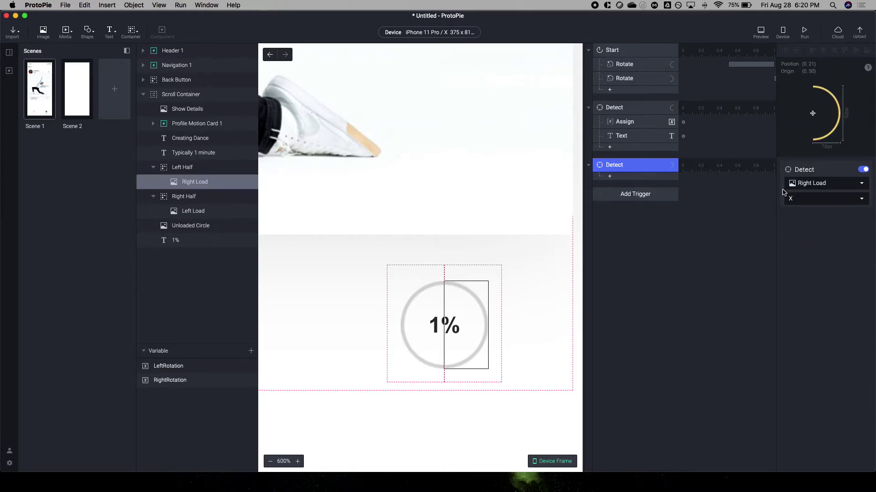
# - Copy the first Detect's Assign response into the second Detect trigger
pyautogui.click(619, 137)
pyautogui.click(620, 126)
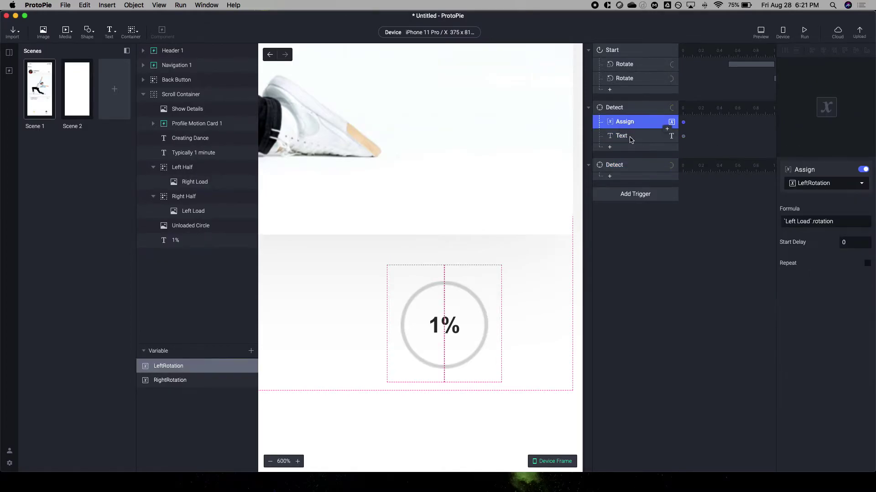
pyautogui.press('super+c')
pyautogui.click(633, 167)
pyautogui.press('super+v')
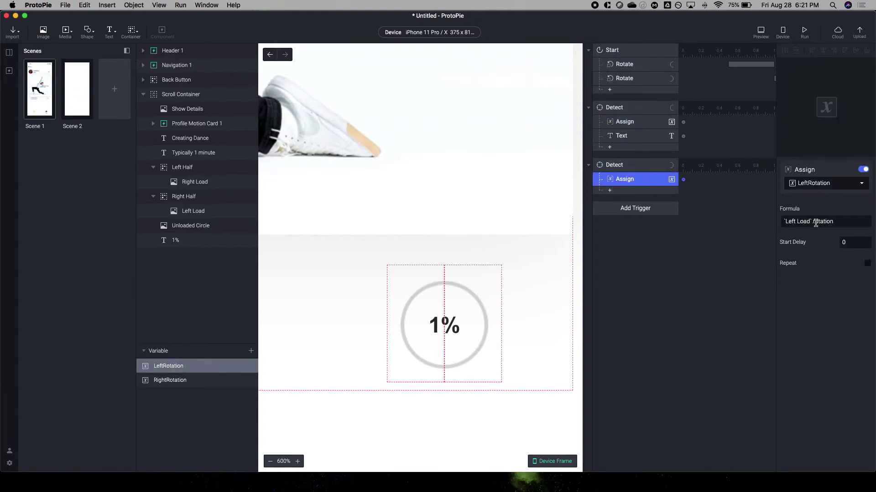
# - Change the pasted Assign formula to `Right Load`.rotation
pyautogui.click(859, 223)
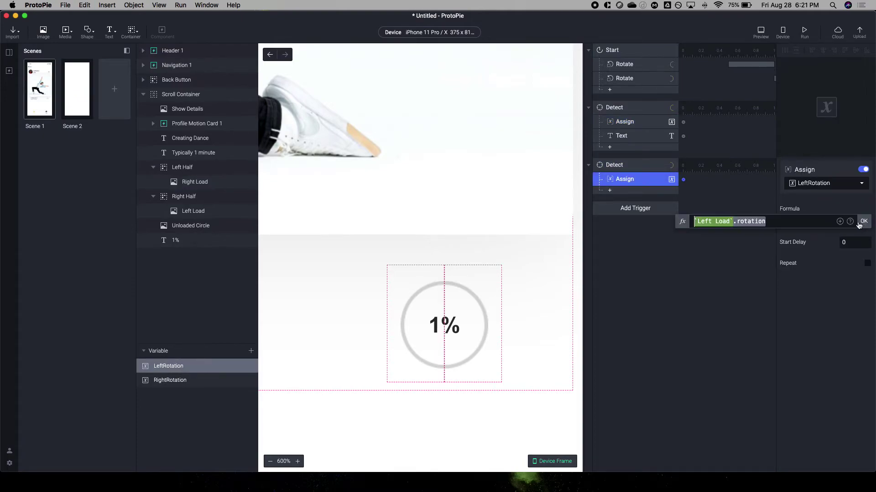
pyautogui.tripleClick(775, 223)
pyautogui.write('`Righ')
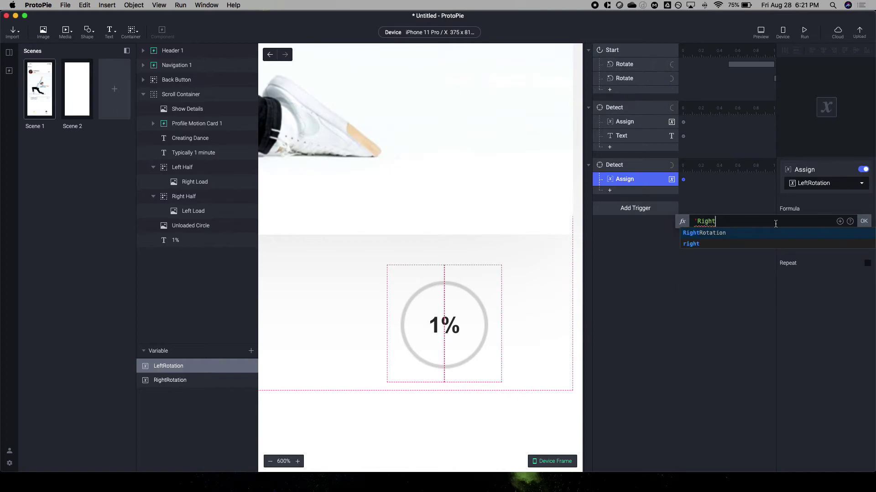
pyautogui.write('t')
pyautogui.press('BackSpace')
pyautogui.press('BackSpace')
pyautogui.press('BackSpace')
pyautogui.press('BackSpace')
pyautogui.press('BackSpace')
pyautogui.press('BackSpace')
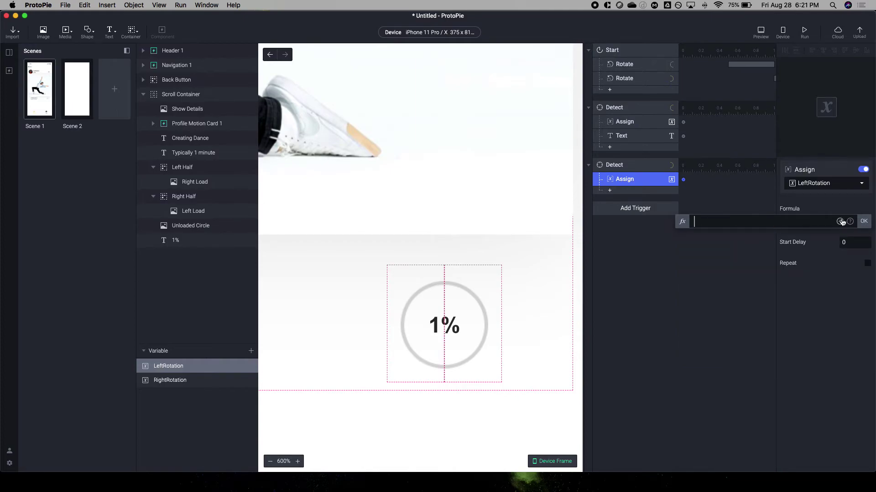
pyautogui.click(839, 221)
pyautogui.write('right')
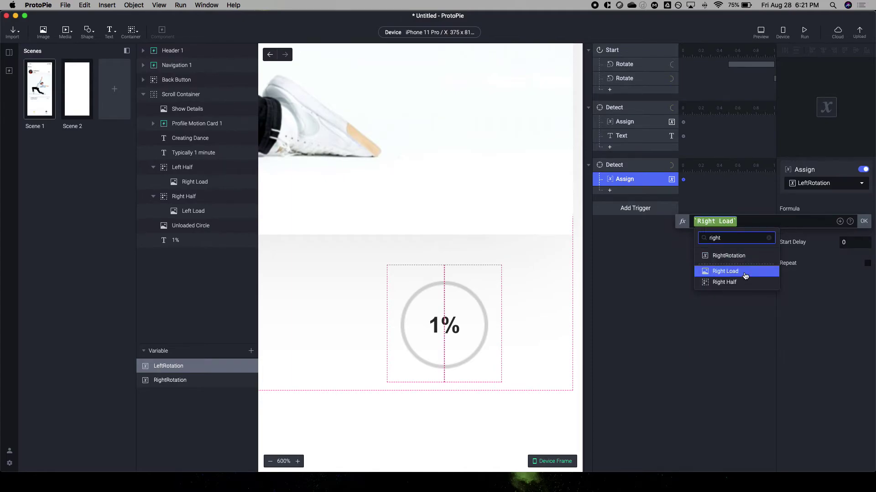
pyautogui.click(741, 272)
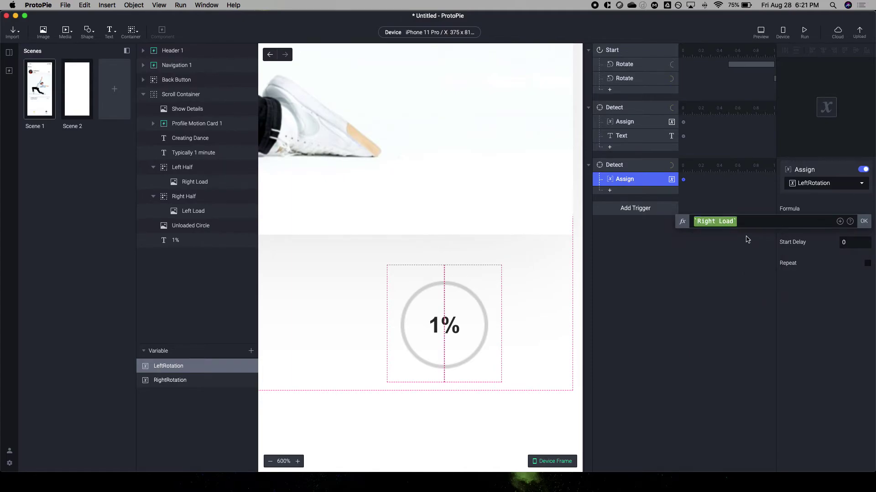
pyautogui.write('.rotati')
pyautogui.press('Return')
pyautogui.click(864, 222)
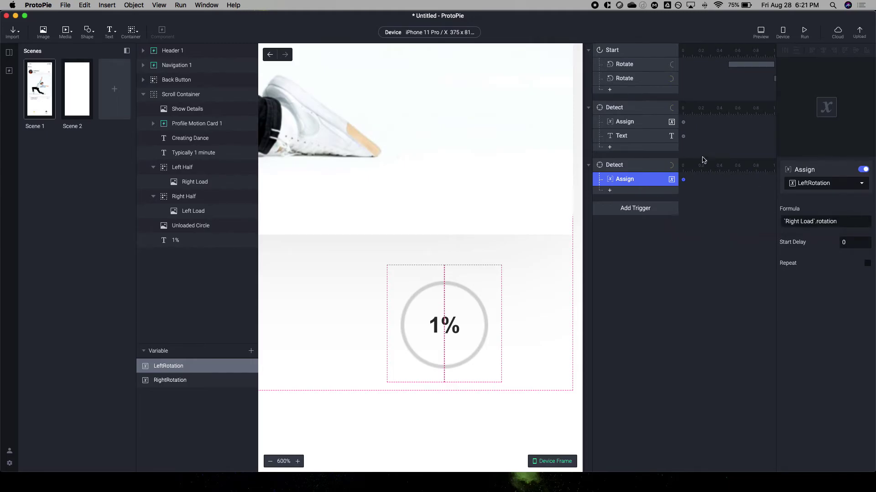
pyautogui.click(650, 138)
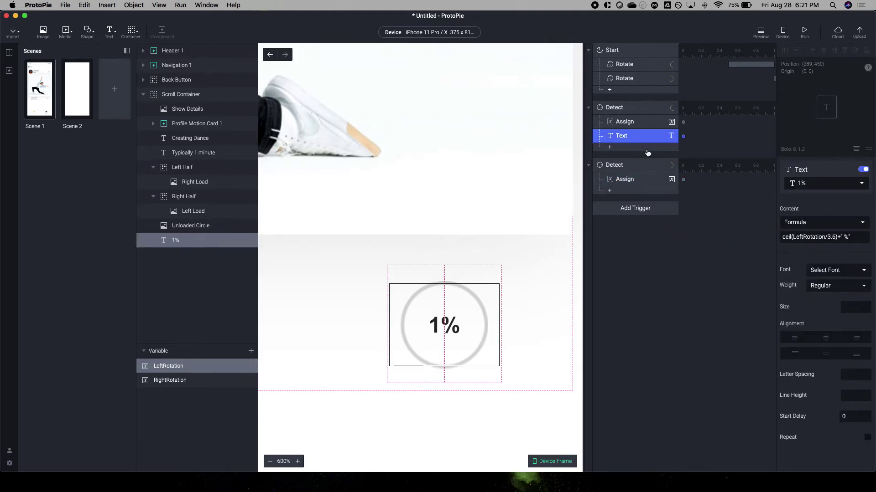
# - Paste the Text response into the second Detect, keeping the 1% label as its target
pyautogui.click(617, 183)
pyautogui.press('super+v')
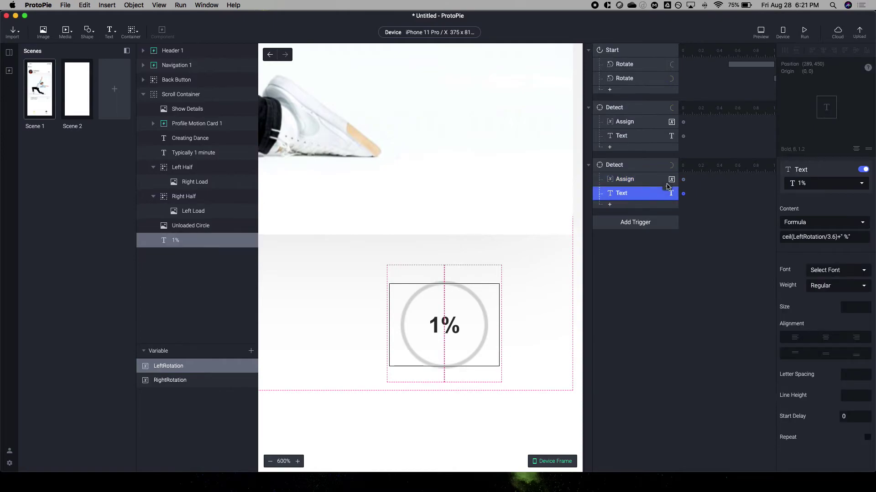
pyautogui.click(821, 185)
pyautogui.click(769, 210)
# - Edit the label formula to (ceil(LeftRotation/3.6)+" %")+ceil(RightRotation/7.2)+" %"
pyautogui.moveTo(861, 237); pyautogui.dragTo(767, 236)
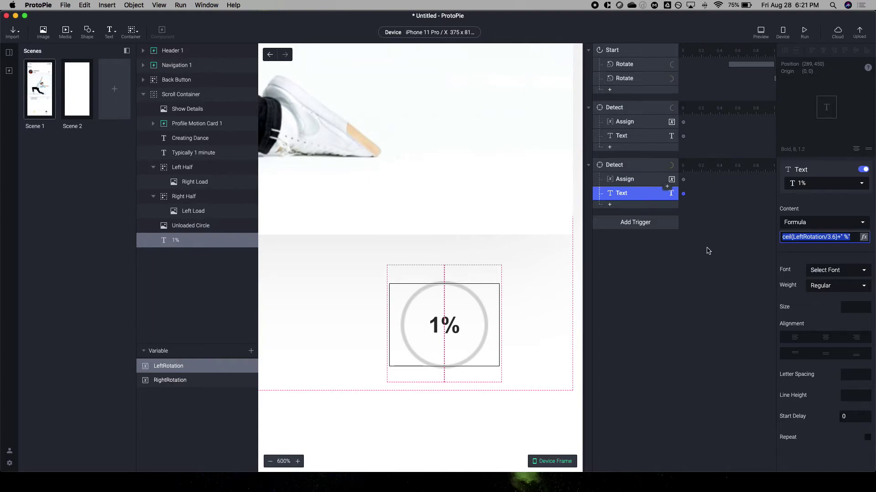
pyautogui.press('Left')
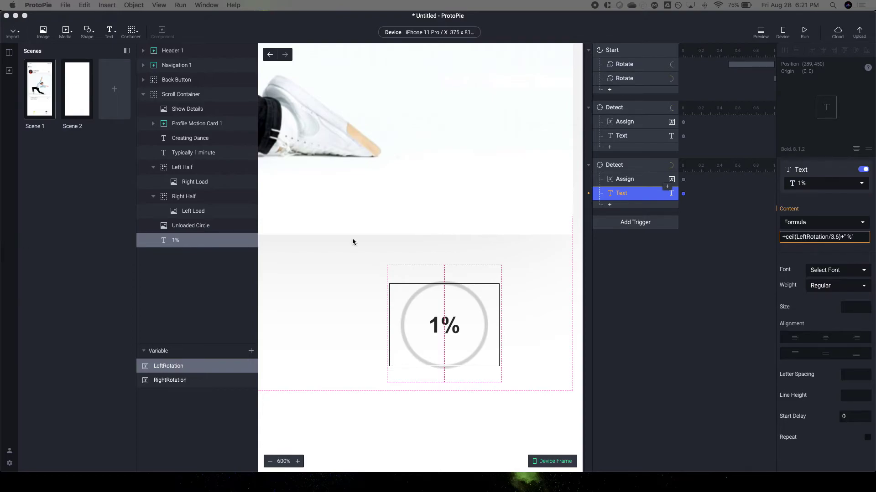
pyautogui.click(657, 196)
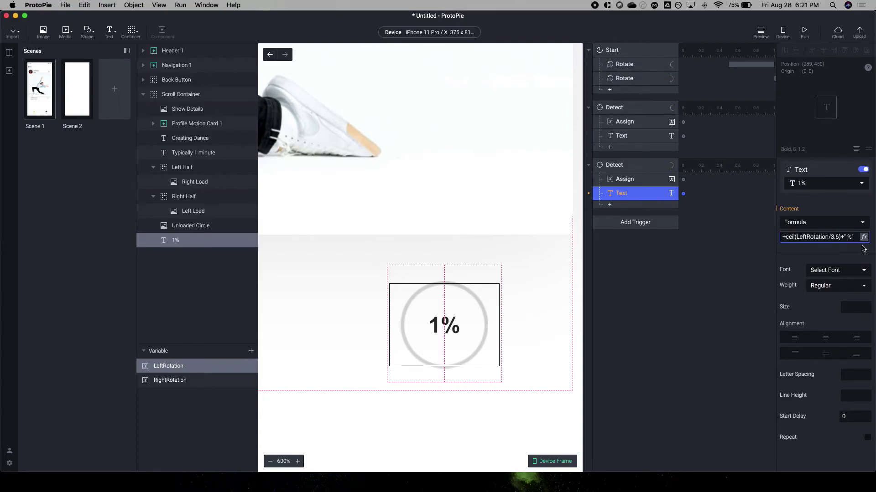
pyautogui.press('Home')
pyautogui.press('Delete')
pyautogui.write('(')
pyautogui.press('super+v')
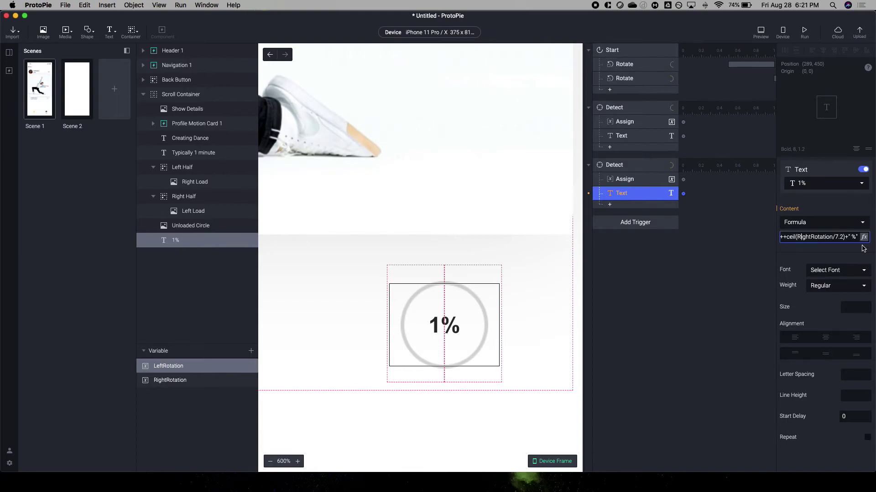
pyautogui.press('BackSpace')
# - Review the second Detect's Assign and Text responses and the finished formula
pyautogui.press('super+Left')
pyautogui.press('super+Right')
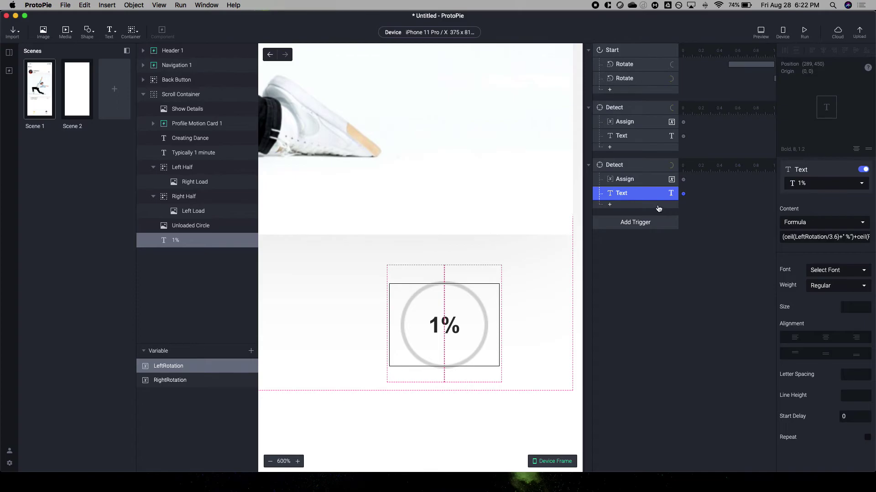
pyautogui.click(625, 180)
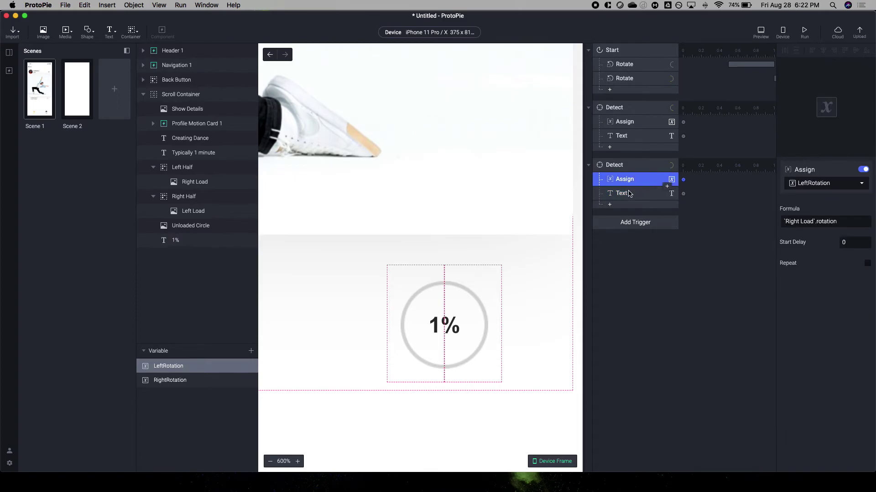
pyautogui.click(629, 194)
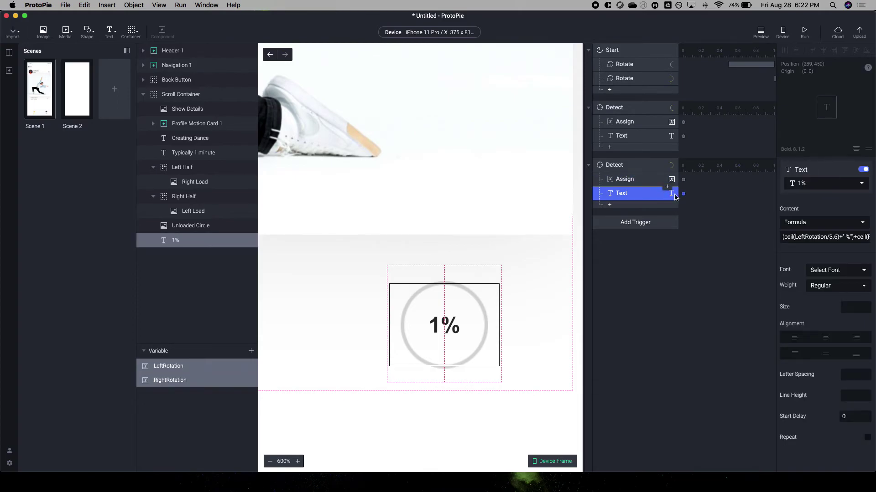
pyautogui.click(815, 237)
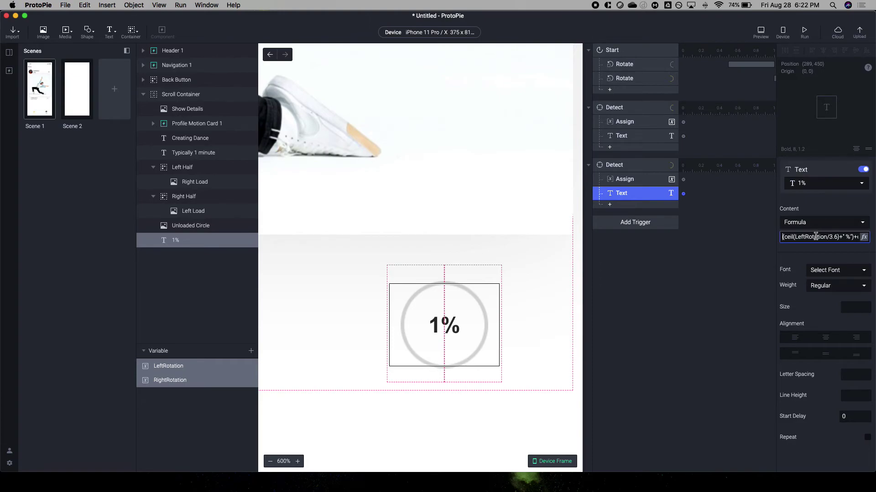
pyautogui.press('super+Right')
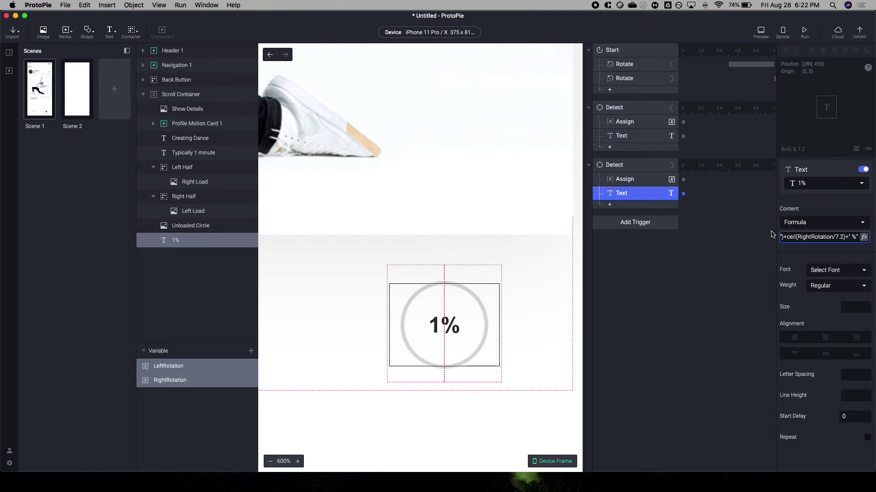
# - Make the second Detect watch Right Load's Rotation property, previewing before and after
pyautogui.click(759, 34)
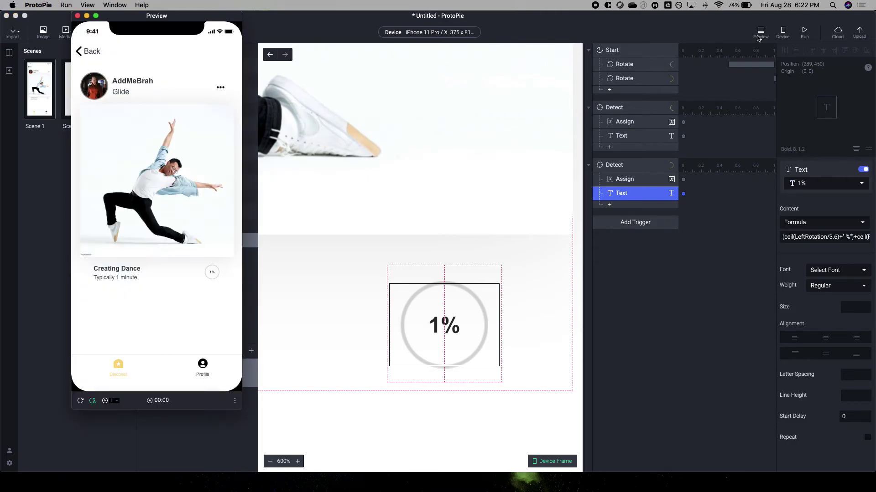
pyautogui.moveTo(233, 287); pyautogui.dragTo(228, 272)
pyautogui.click(633, 165)
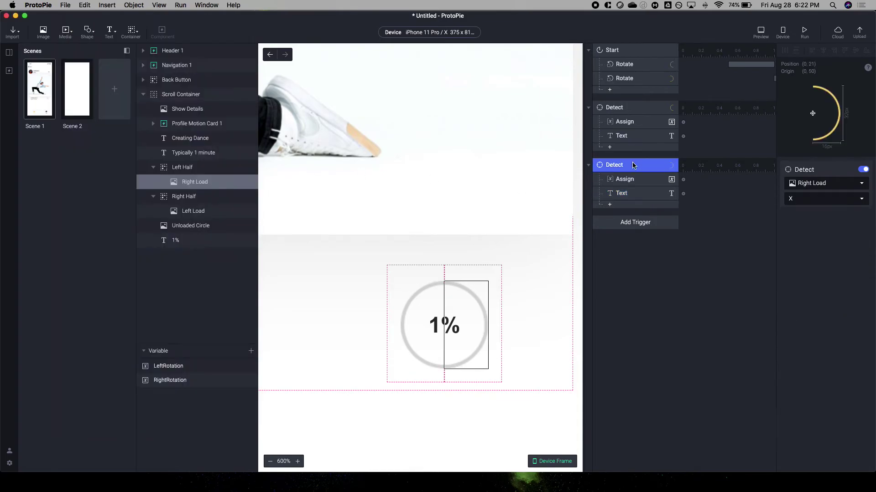
pyautogui.click(825, 198)
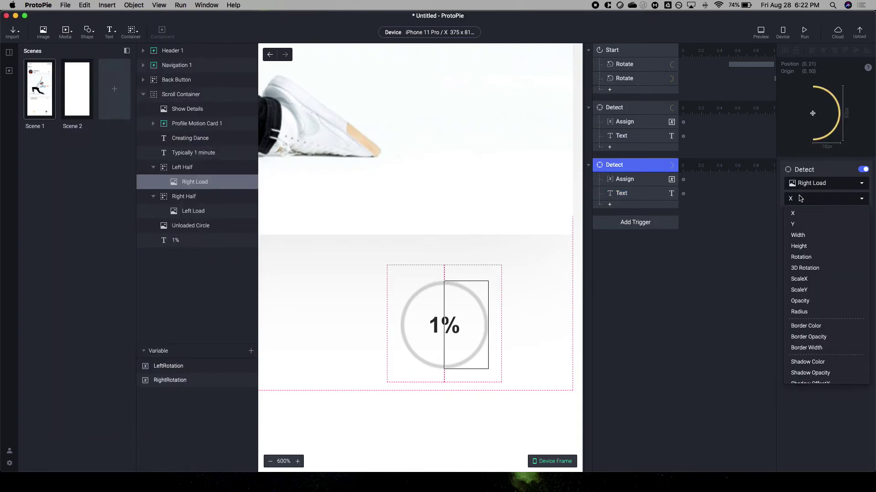
pyautogui.click(802, 258)
pyautogui.click(760, 31)
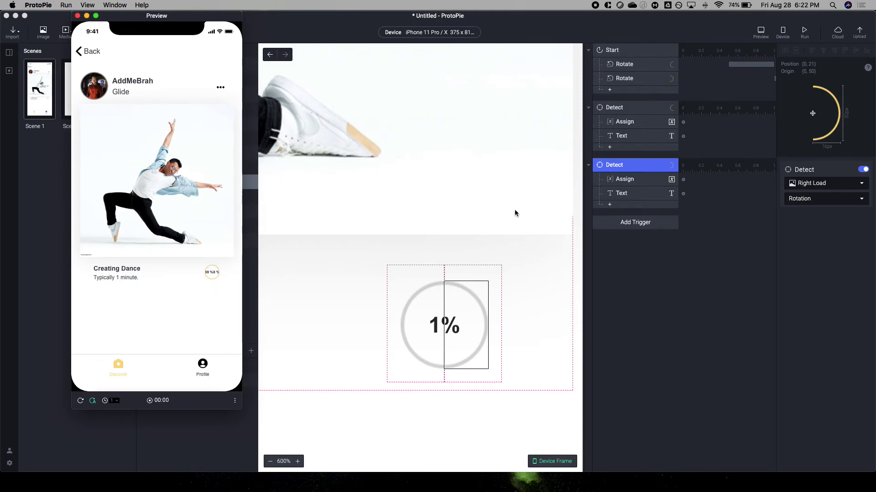
# - Replace the stray quote at the end of the label formula with " %"
pyautogui.click(625, 185)
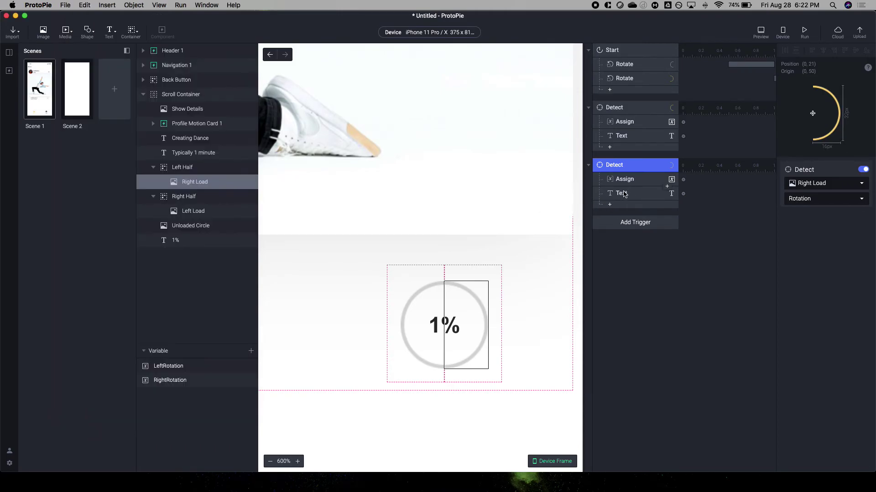
pyautogui.click(623, 193)
pyautogui.click(851, 236)
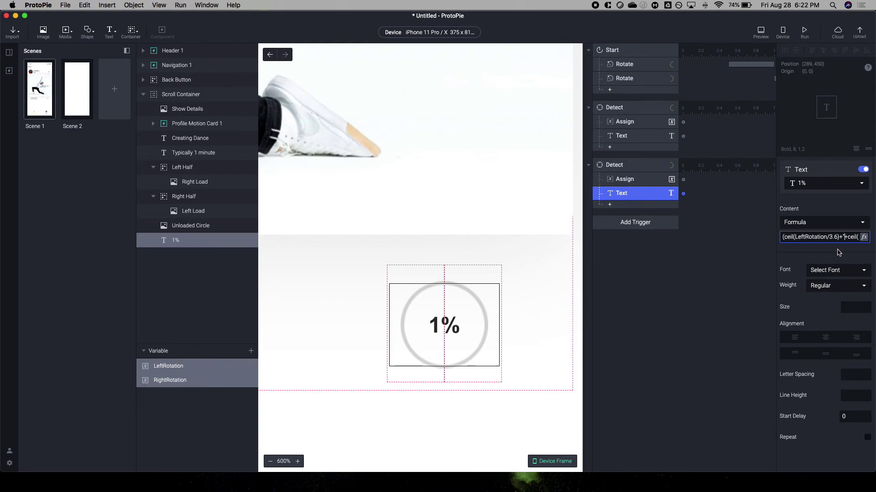
pyautogui.press('BackSpace')
pyautogui.write('" %')
# - Preview and replay the loading animation to watch the label count up from 0 %
pyautogui.click(760, 34)
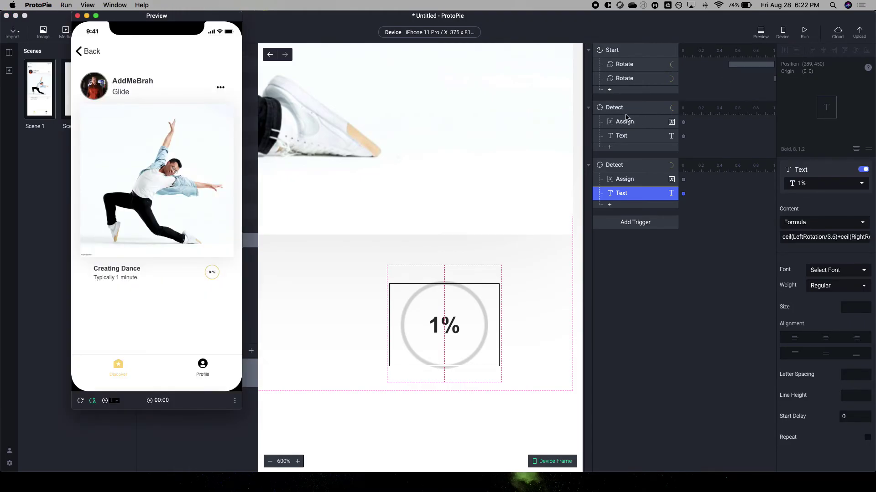
pyautogui.click(824, 237)
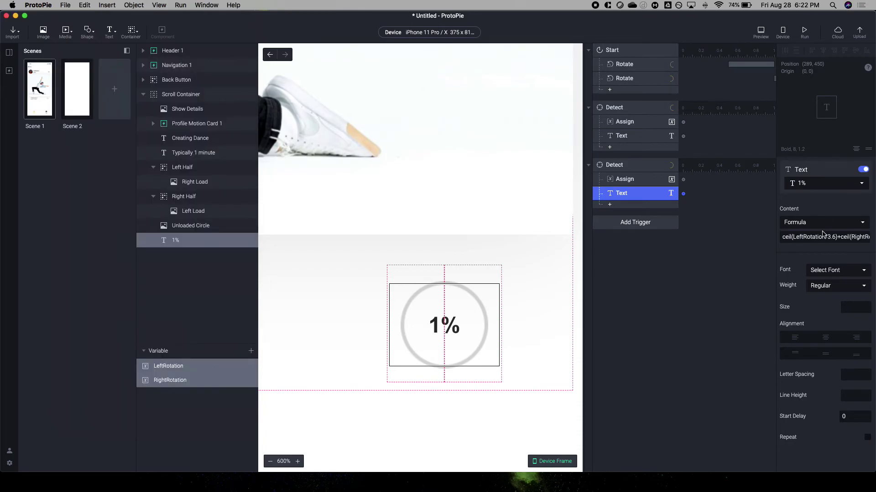
pyautogui.click(821, 236)
pyautogui.press('super+Right')
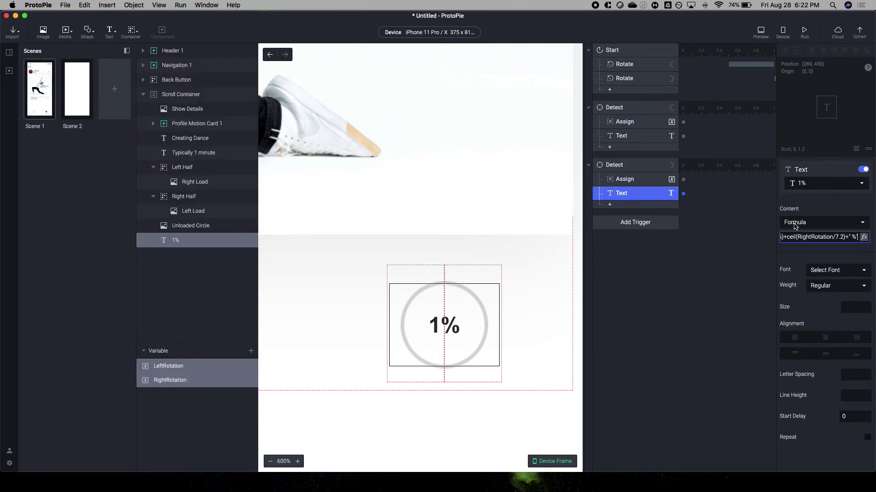
pyautogui.click(761, 34)
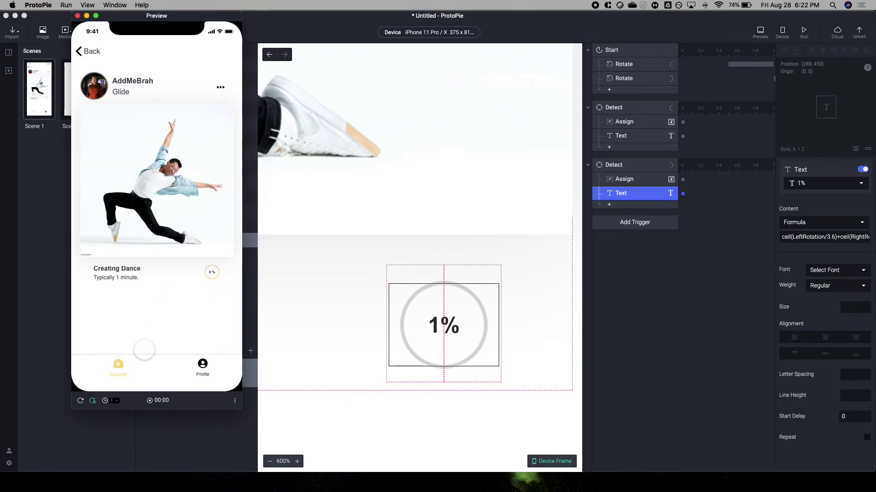
pyautogui.click(80, 401)
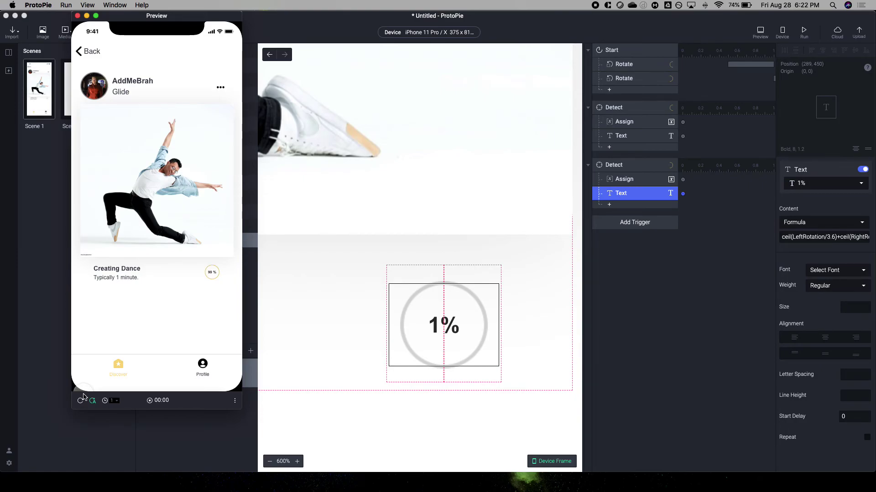
pyautogui.click(81, 400)
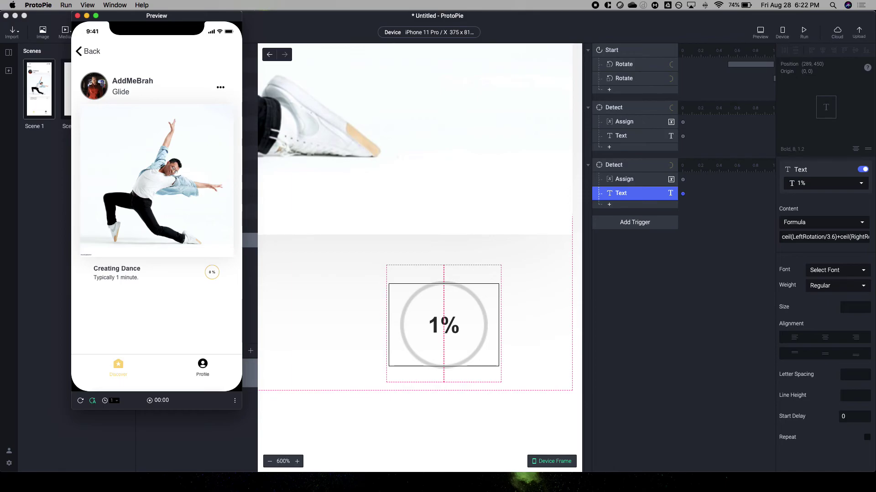
# - Change the right half's Rotate amount from 180 to 179.99
pyautogui.click(627, 172)
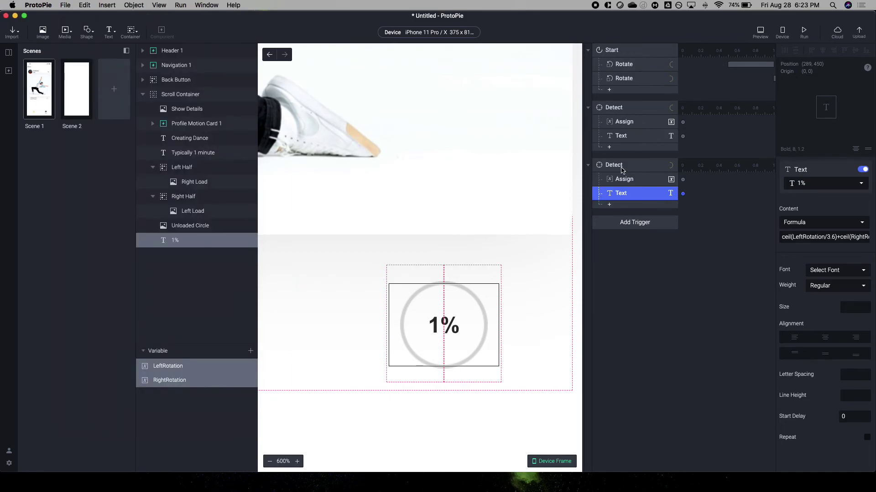
pyautogui.click(622, 170)
pyautogui.click(642, 178)
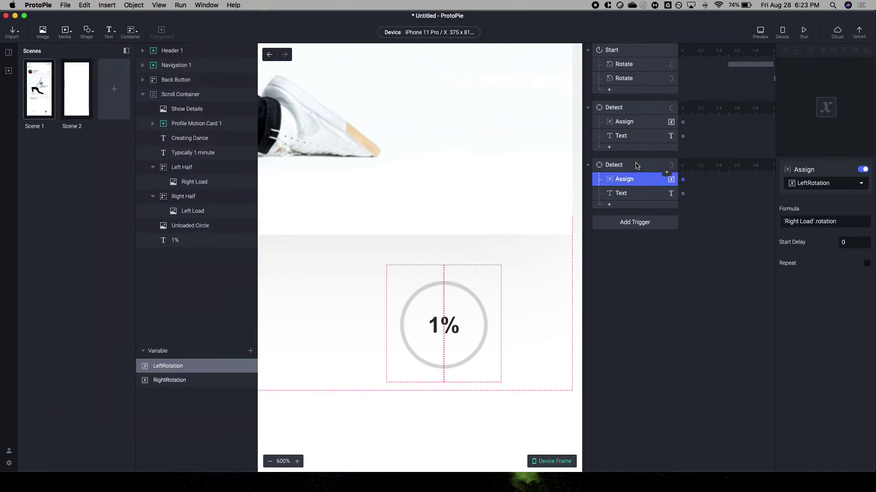
pyautogui.click(623, 79)
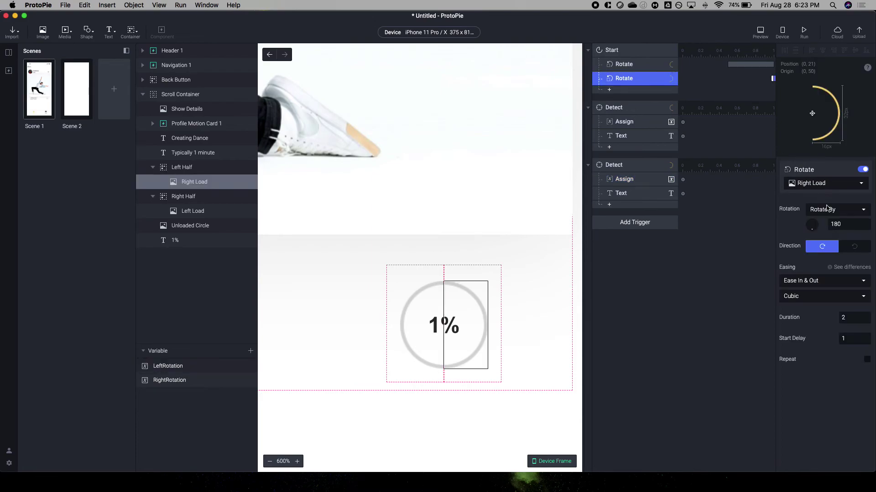
pyautogui.click(845, 226)
pyautogui.write('179.999')
pyautogui.press('Return')
pyautogui.click(845, 225)
pyautogui.press('super+a')
pyautogui.write('179')
pyautogui.press('Return')
# - Recheck the second Detect's Assign and Text formulas and the first Detect's Assign formula
pyautogui.click(625, 172)
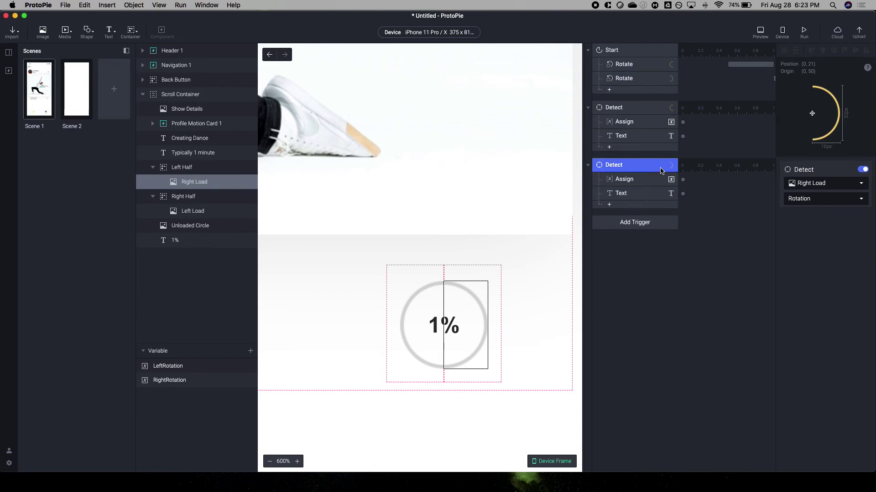
pyautogui.click(632, 78)
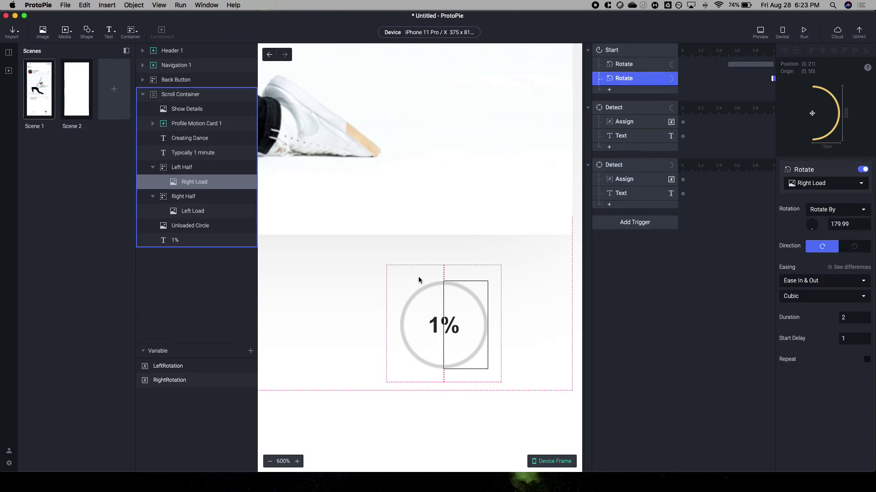
pyautogui.click(621, 182)
pyautogui.click(612, 165)
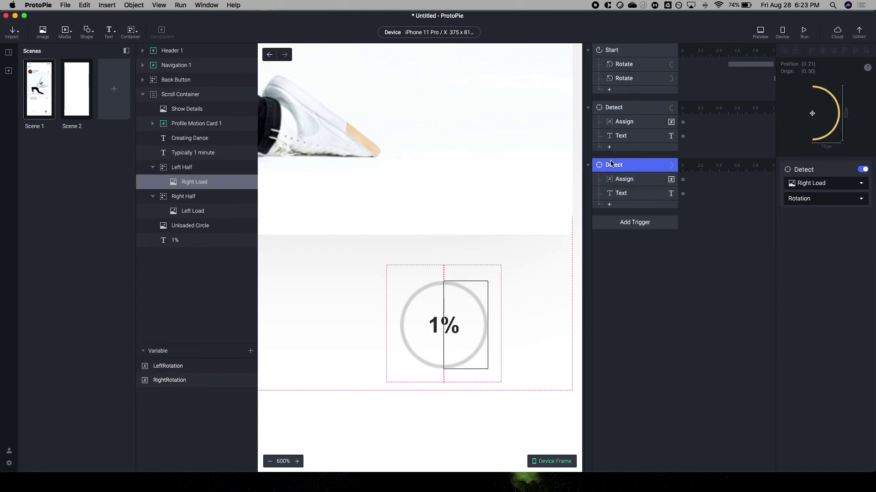
pyautogui.click(656, 195)
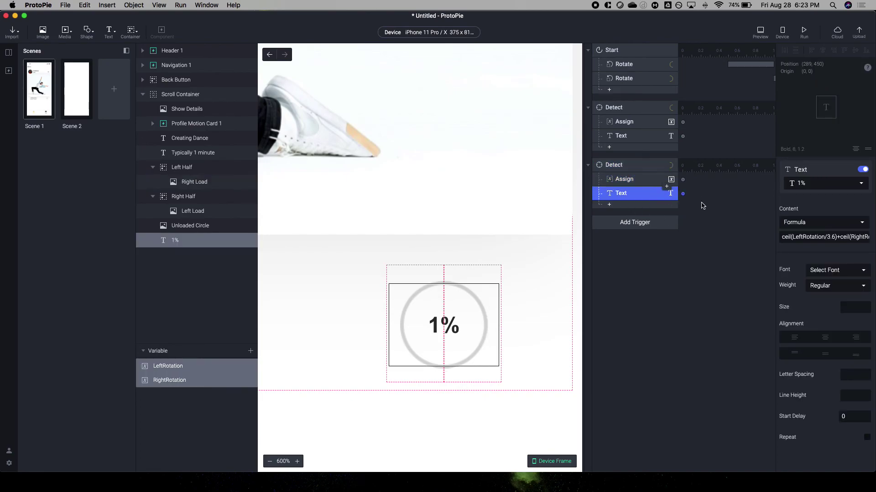
pyautogui.click(816, 238)
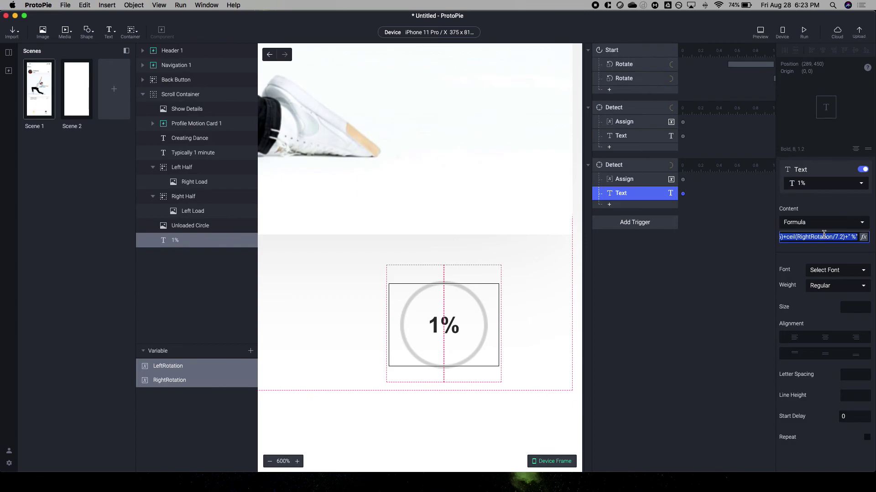
pyautogui.click(657, 112)
pyautogui.click(655, 124)
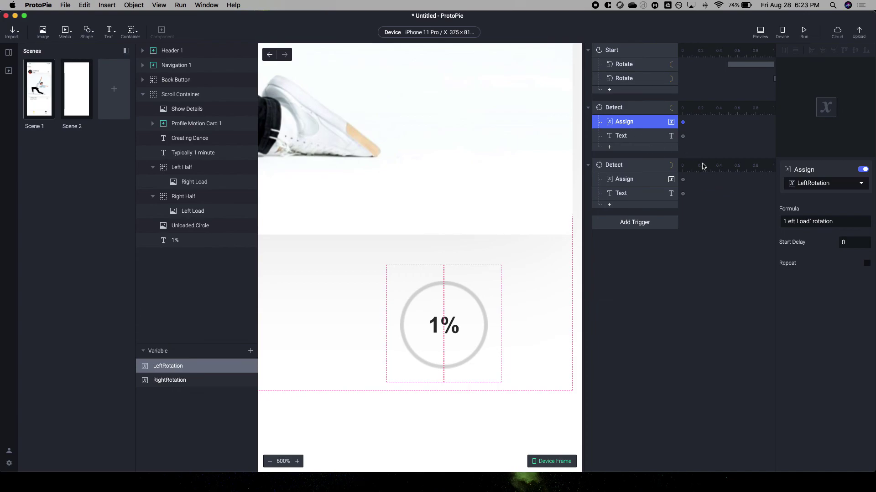
# - Compare the left and right halves' Rotate settings, then preview to confirm the label reaches 100 %
pyautogui.click(643, 113)
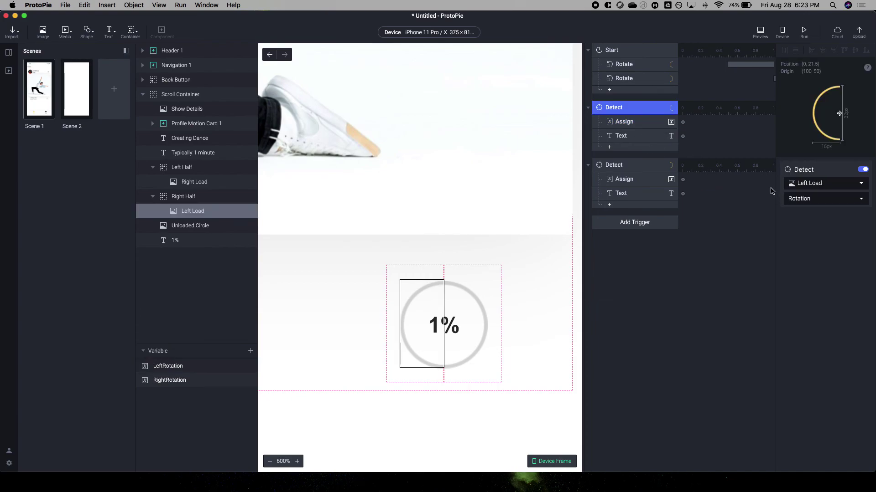
pyautogui.click(658, 83)
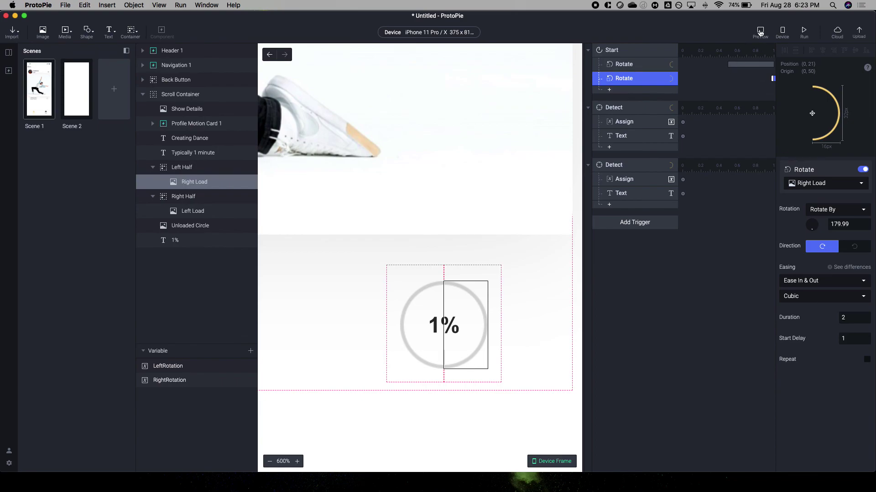
pyautogui.click(657, 64)
pyautogui.click(655, 78)
pyautogui.click(656, 65)
pyautogui.click(654, 79)
pyautogui.click(759, 32)
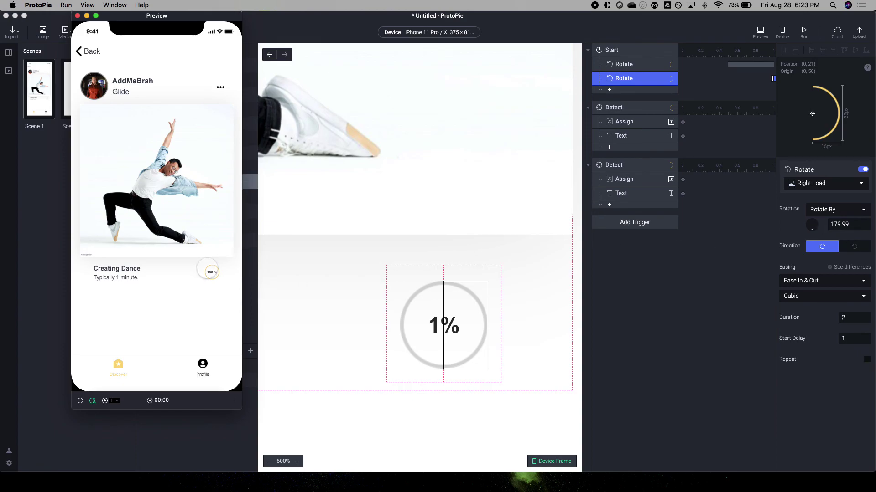
pyautogui.press('super+w')
pyautogui.click(623, 179)
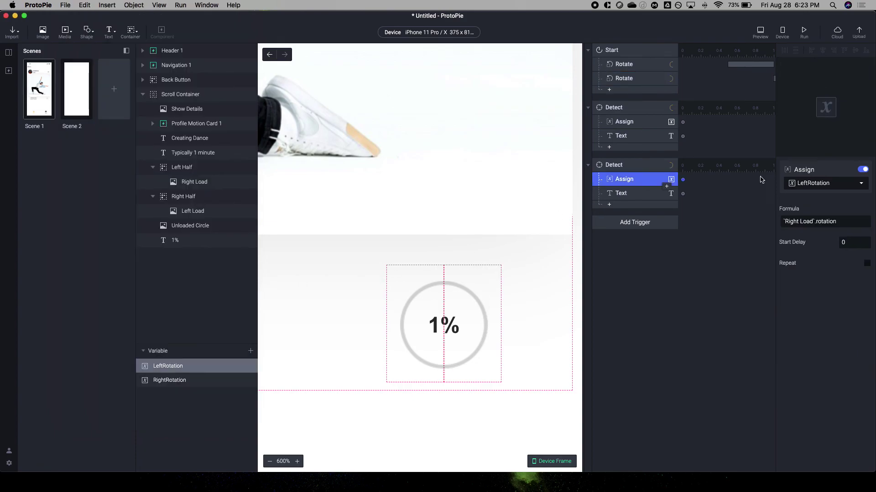
pyautogui.click(616, 194)
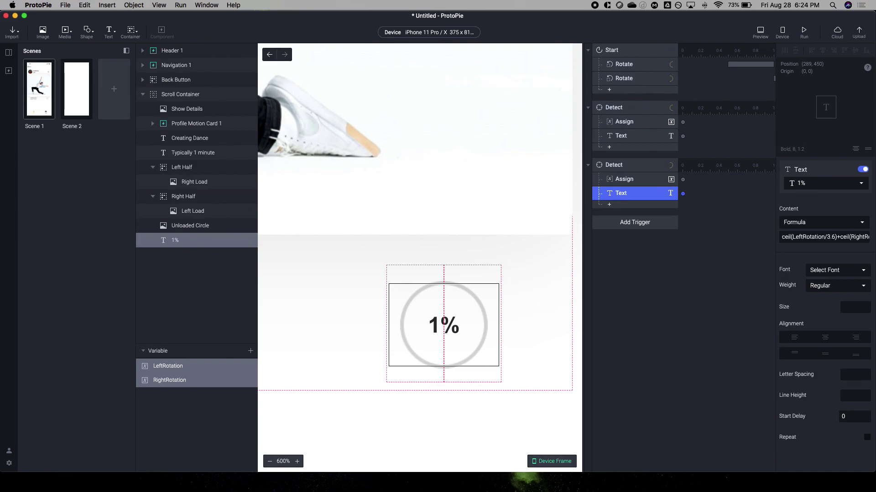
pyautogui.click(823, 237)
pyautogui.doubleClick(823, 236)
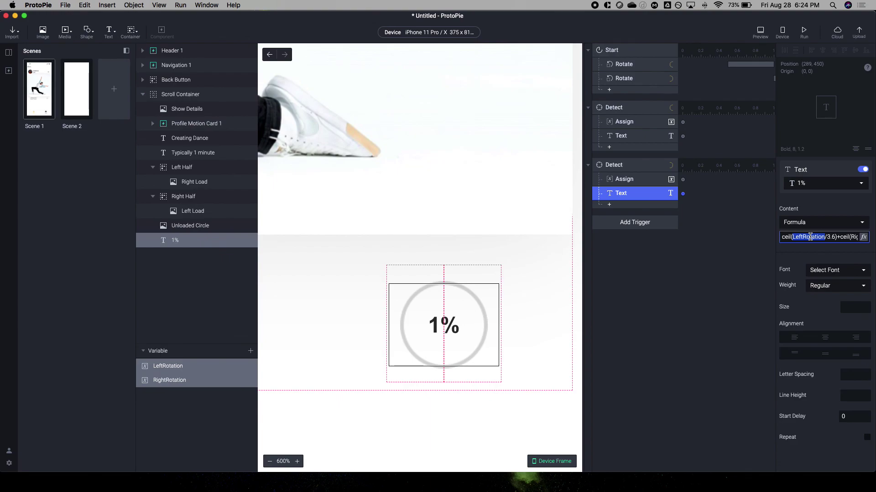
pyautogui.click(838, 237)
pyautogui.press('Right')
pyautogui.press('Right')
pyautogui.press('Right')
pyautogui.press('Right')
pyautogui.press('Right')
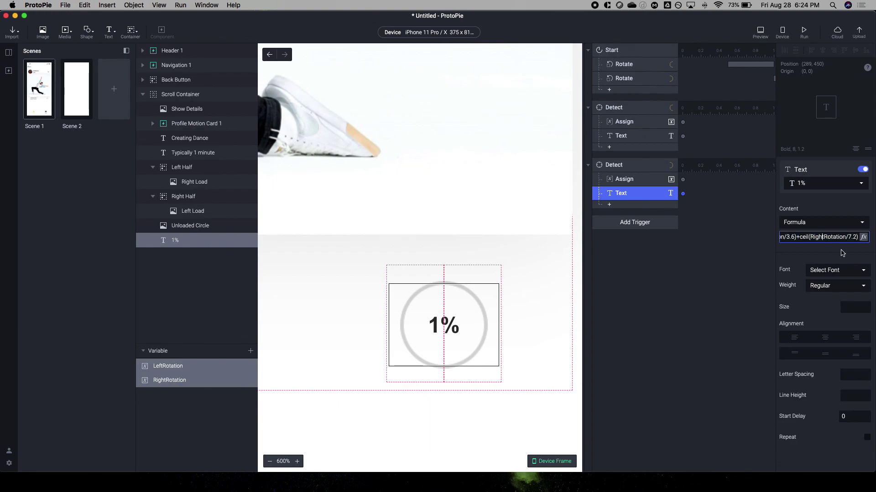
pyautogui.doubleClick(830, 237)
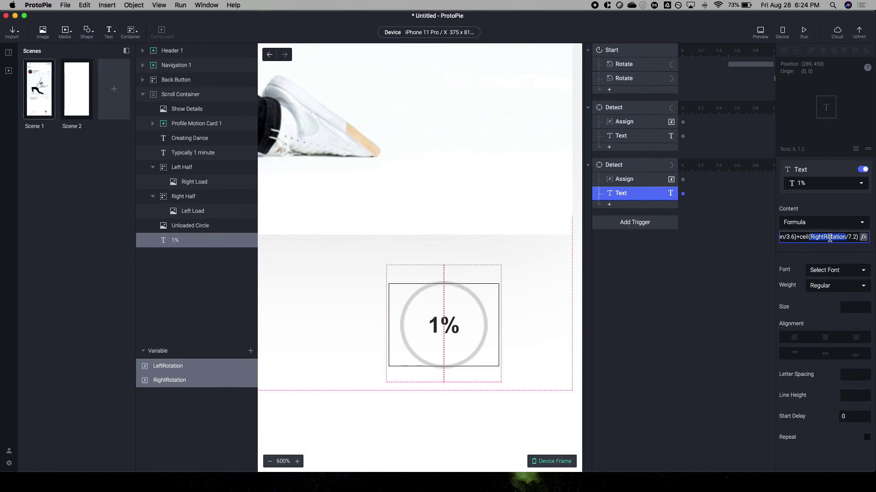